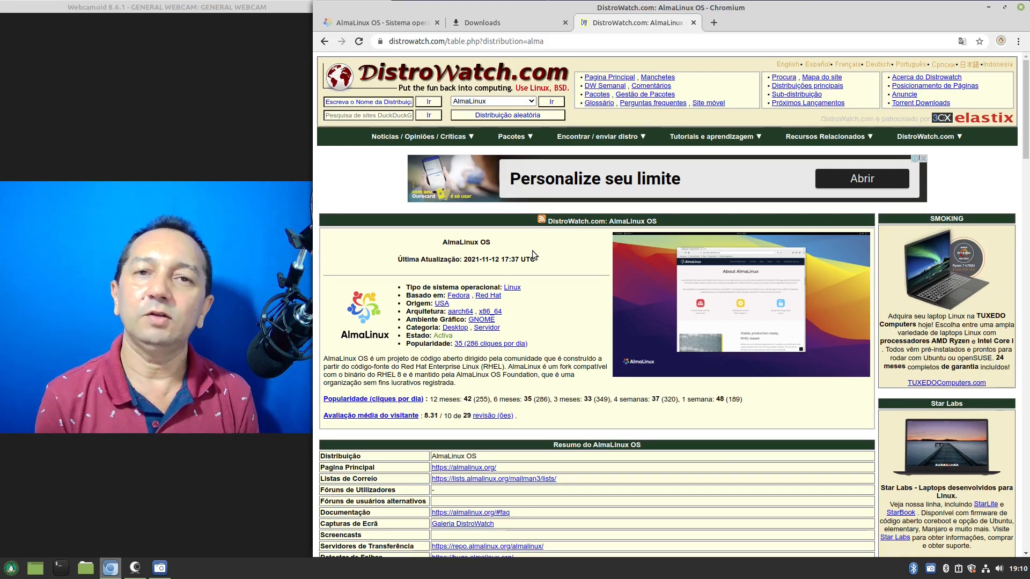
Review the AlmaLinux home page down to its sponsors and compare it with the DistroWatch entry for AlmaLinux
key(ctrl+Tab)
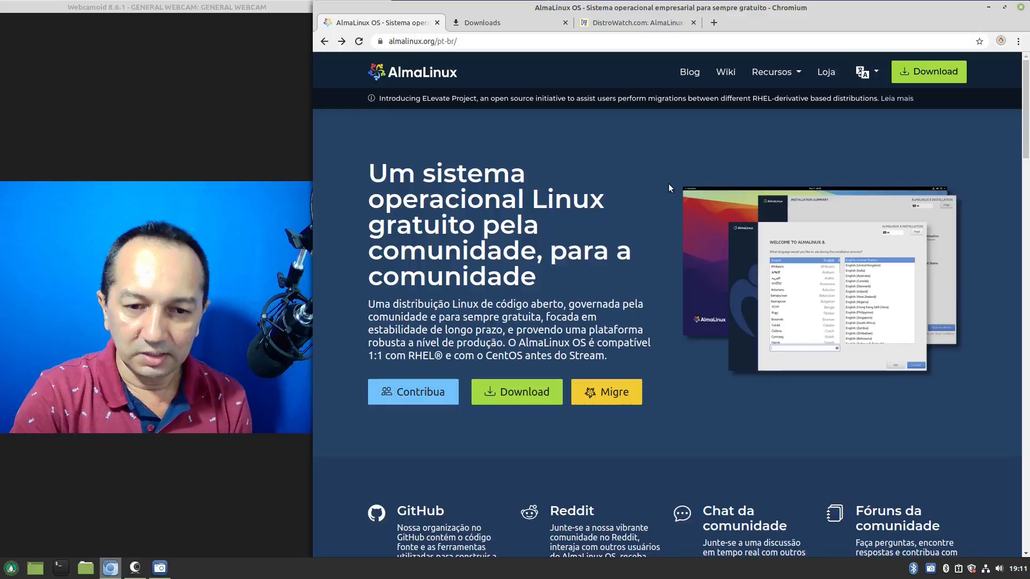
scroll(667, 197, down, 7)
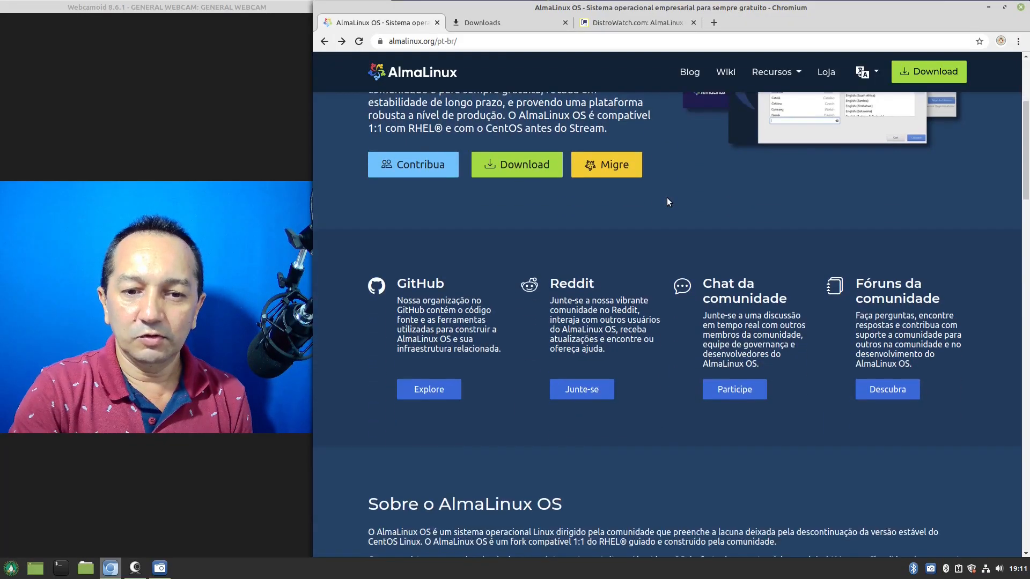
scroll(667, 201, down, 5)
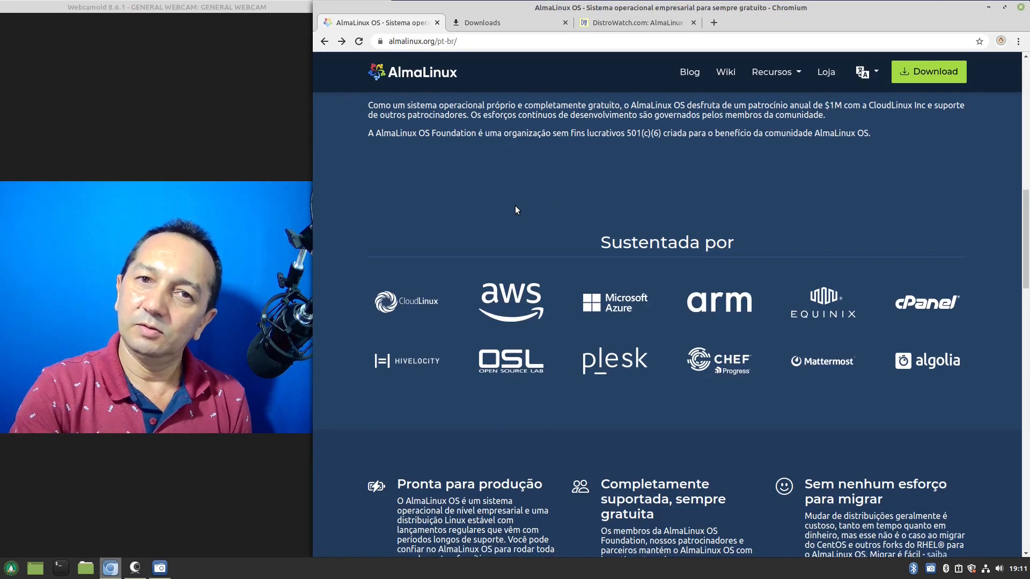
click(600, 23)
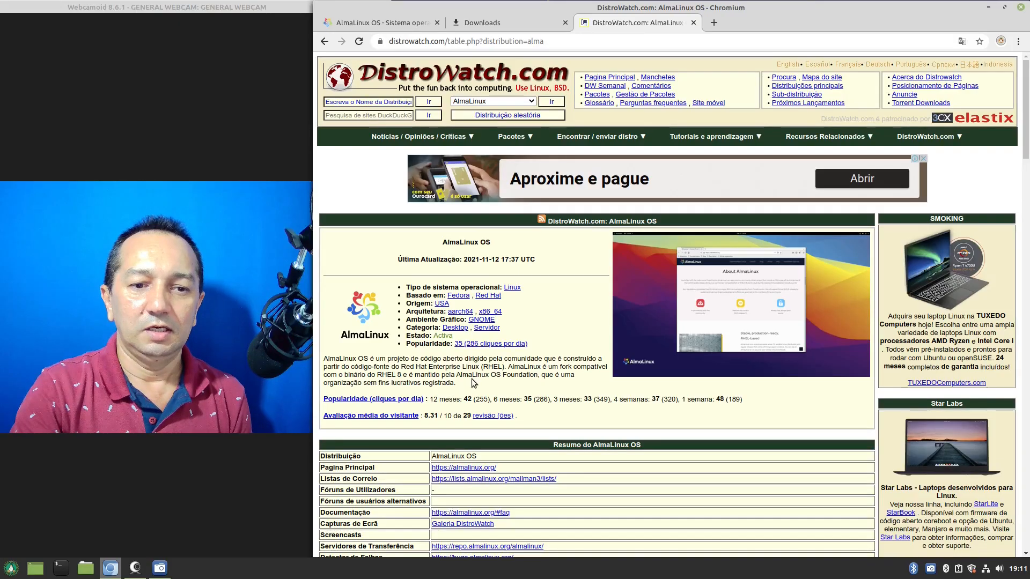
click(375, 28)
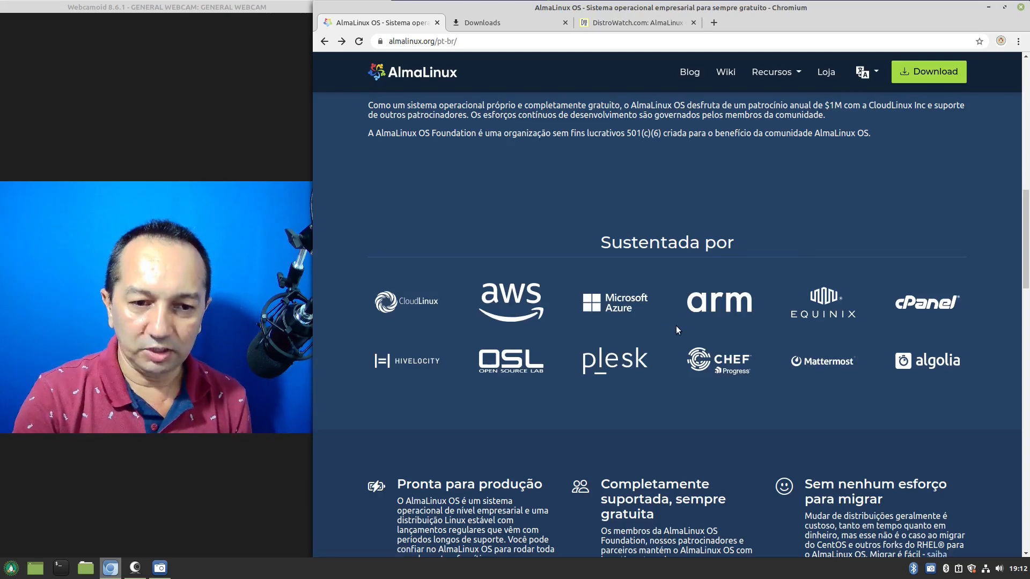
scroll(633, 279, up, 15)
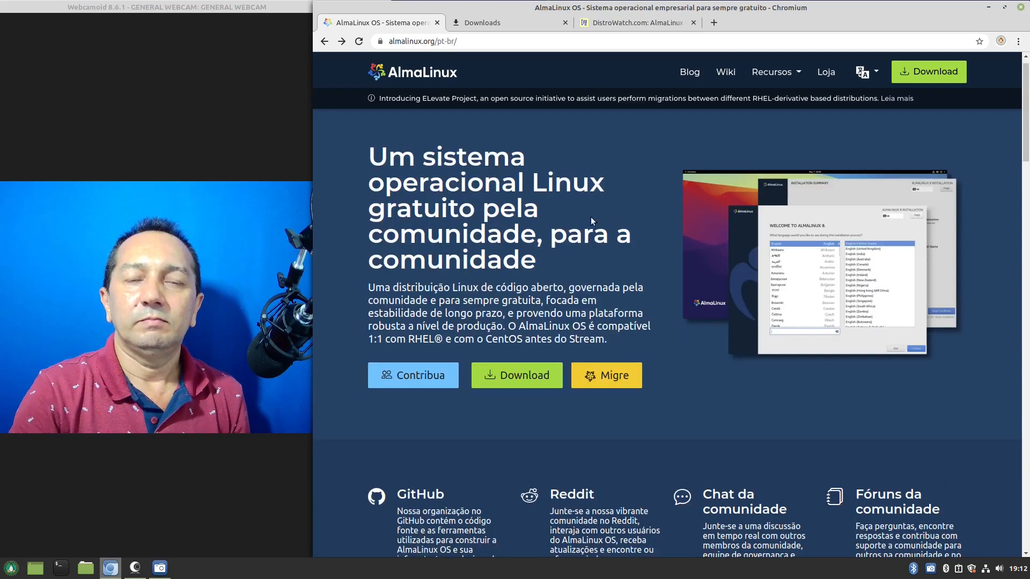
Open the AlmaLinux ISO download page for x86_64 version 8.5 and browse its list of mirrors
click(519, 377)
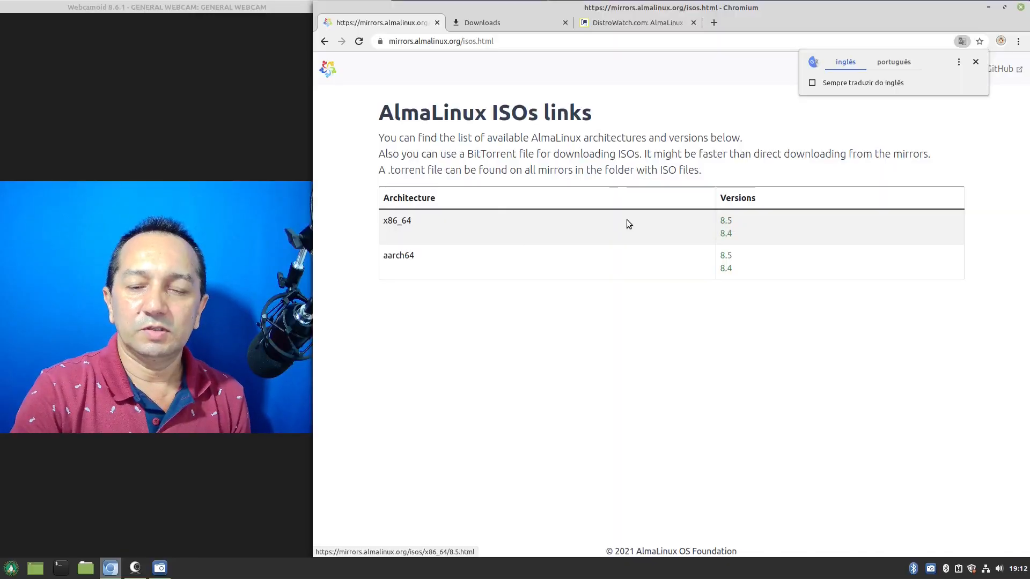
click(725, 222)
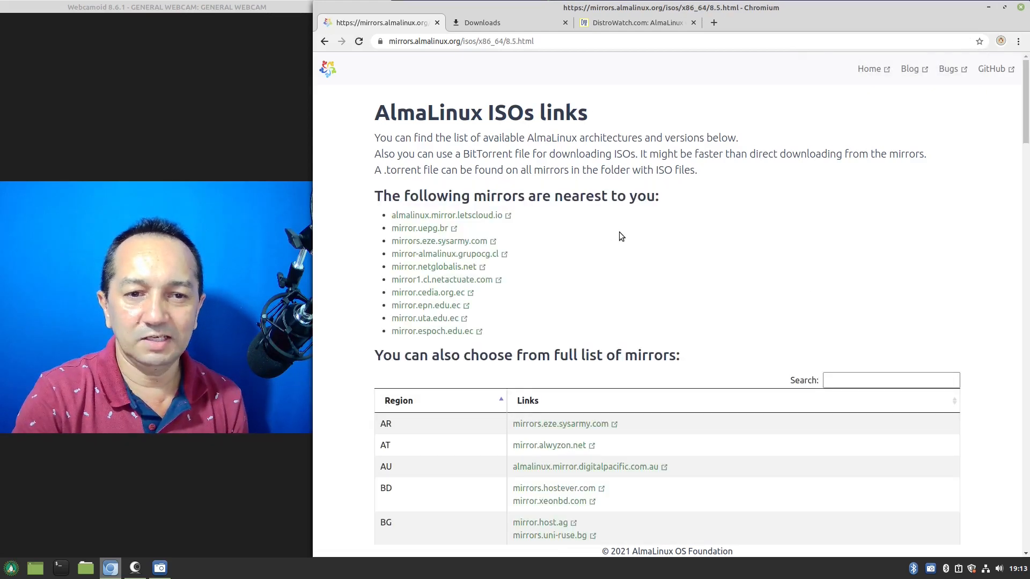
scroll(620, 237, down, 3)
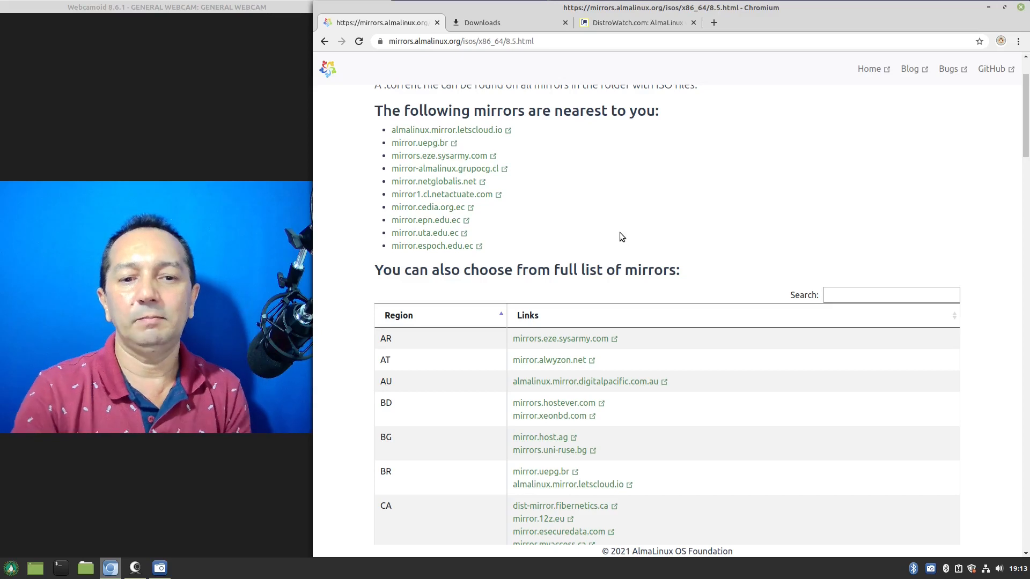
scroll(594, 243, down, 2)
scroll(594, 243, down, 1)
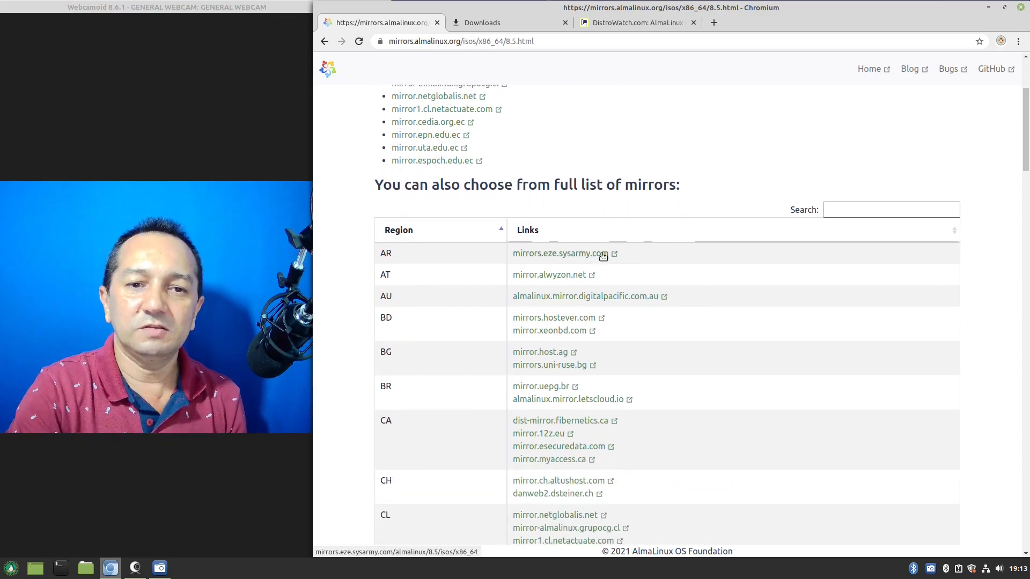
scroll(611, 260, down, 2)
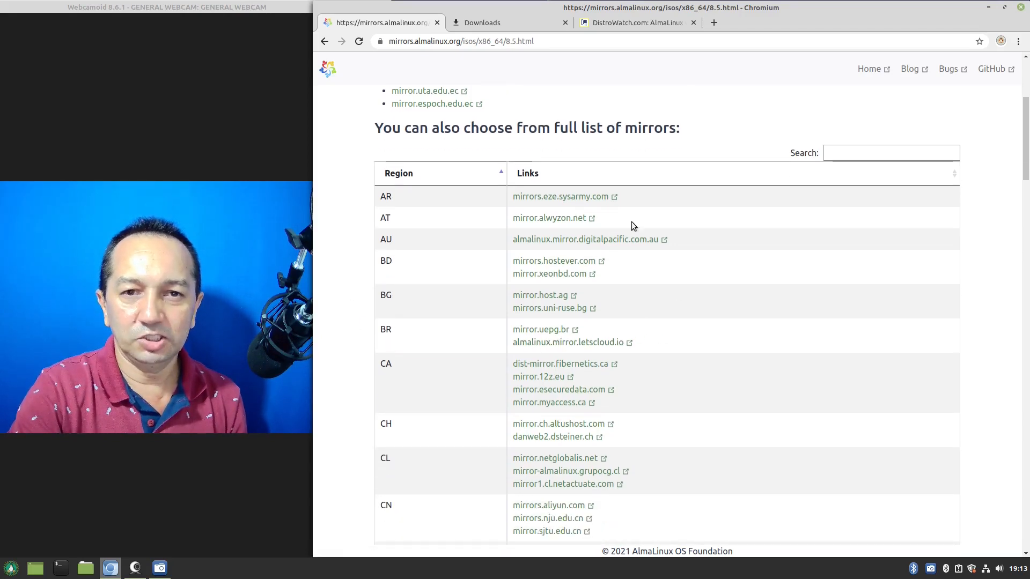
Open the ISO directory of the Brazilian mirror mirror.uepg.br and check the AlmaLinux-8.5-x86_64-dvd.iso entry in the browser's downloads
click(492, 16)
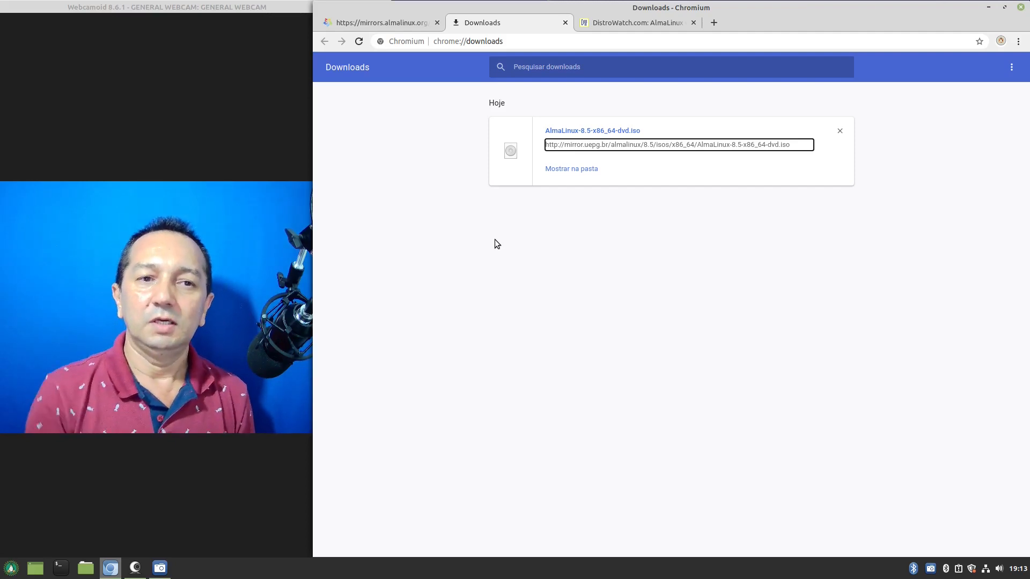
click(393, 25)
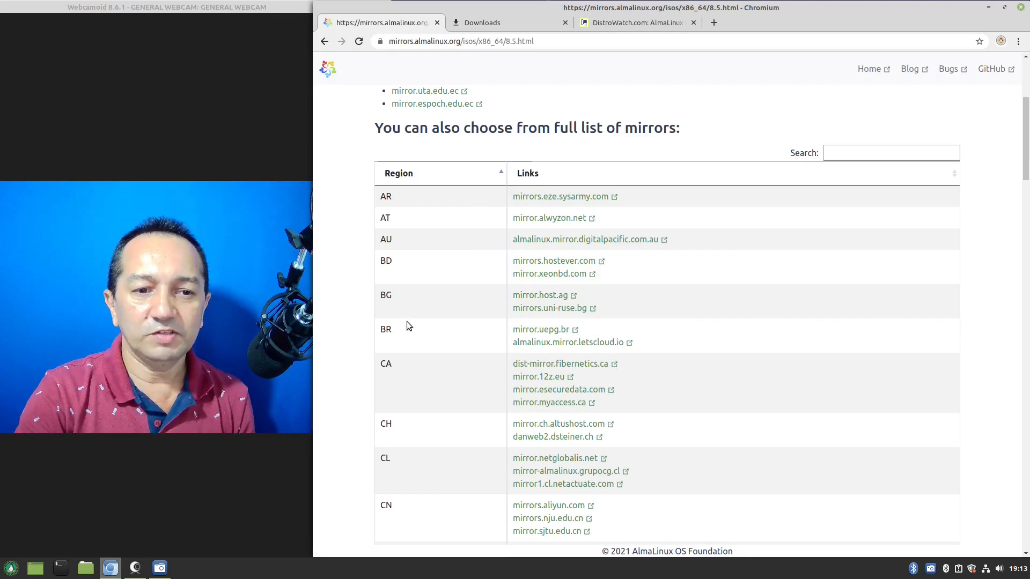
click(541, 330)
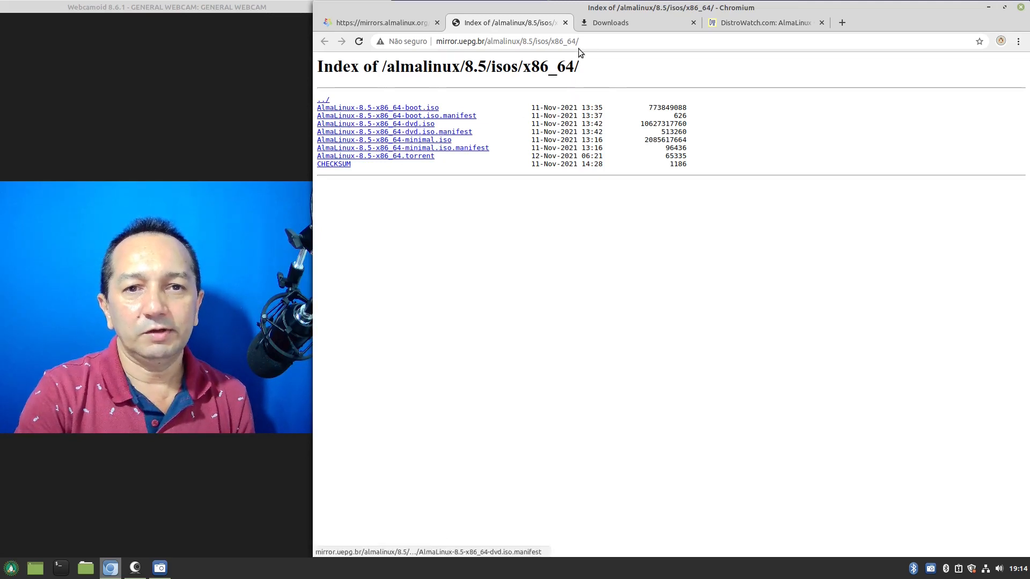
click(602, 24)
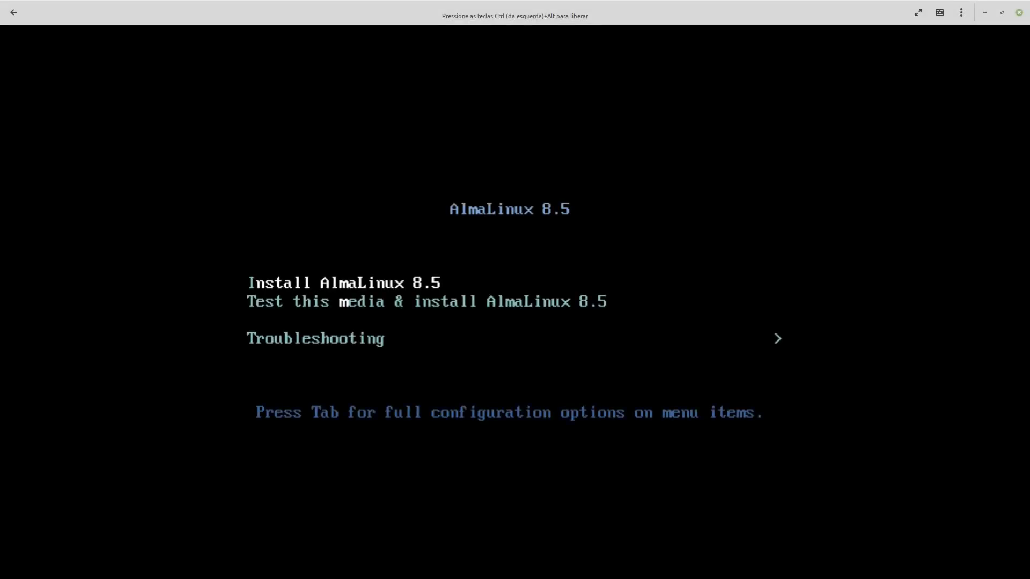
Look through the boot menu entries and choose Test this media & install AlmaLinux 8.5
key(Down)
key(Down)
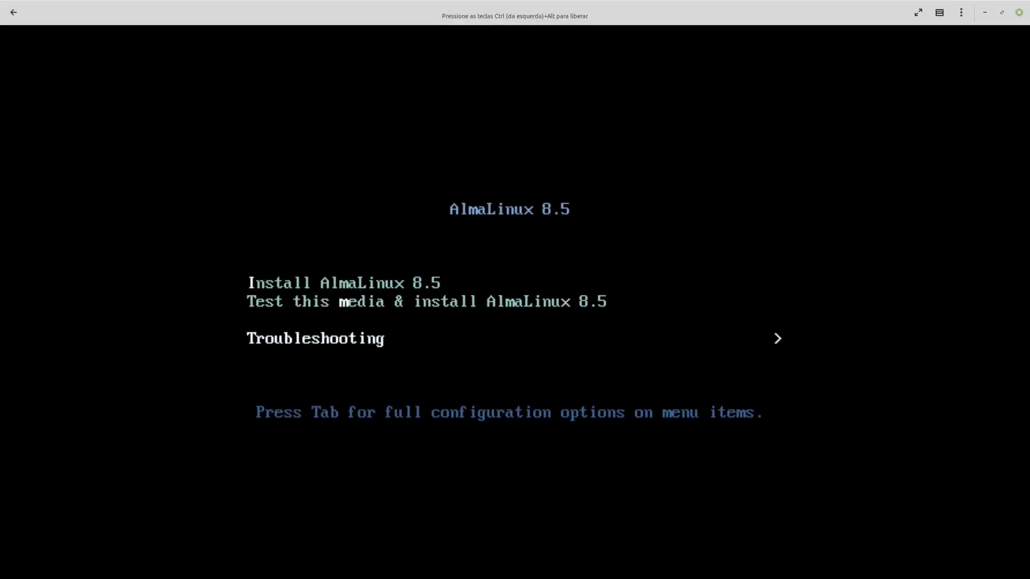
key(Up)
key(Up)
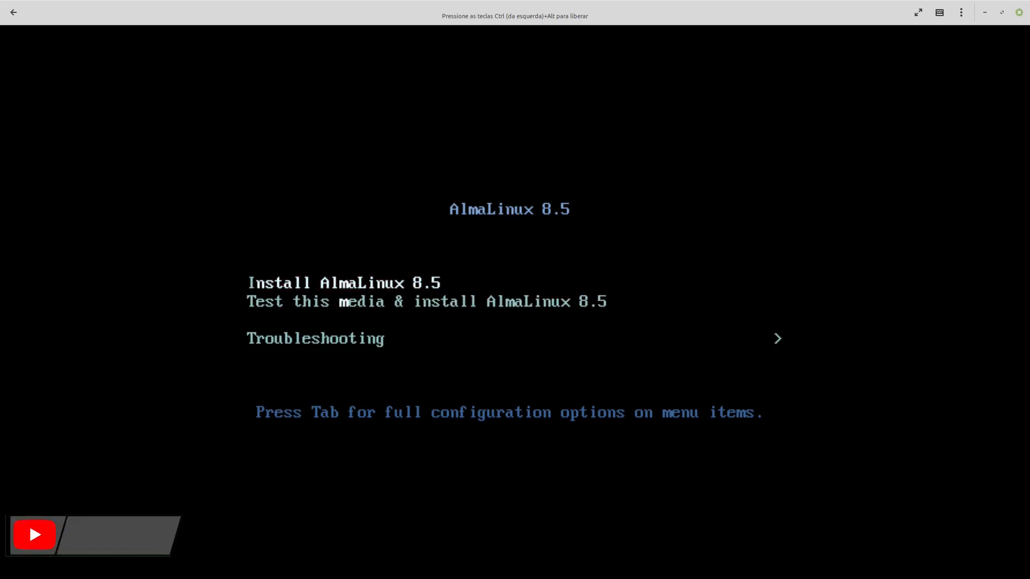
key(Down)
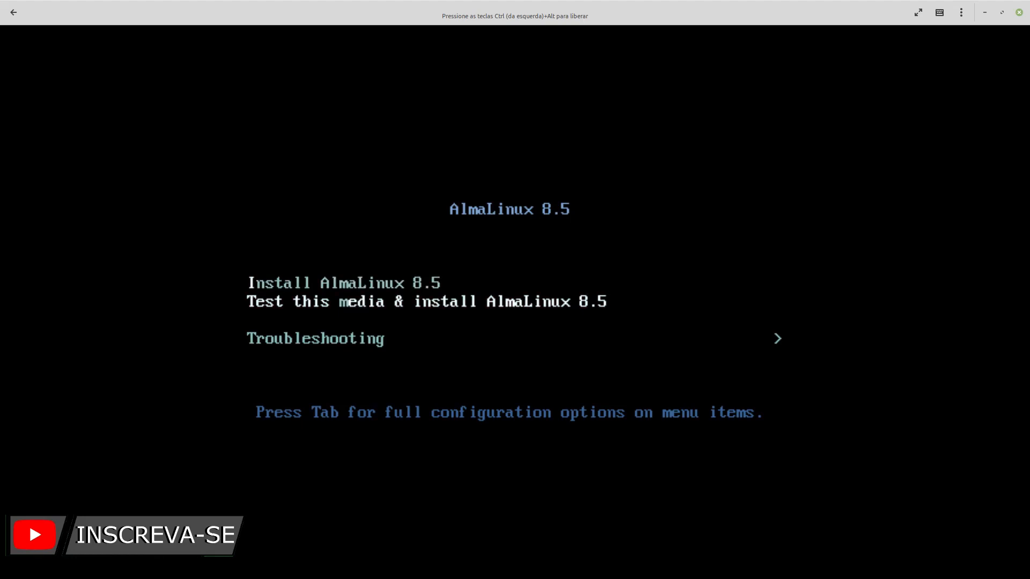
key(Down)
key(Up)
key(Up)
key(Down)
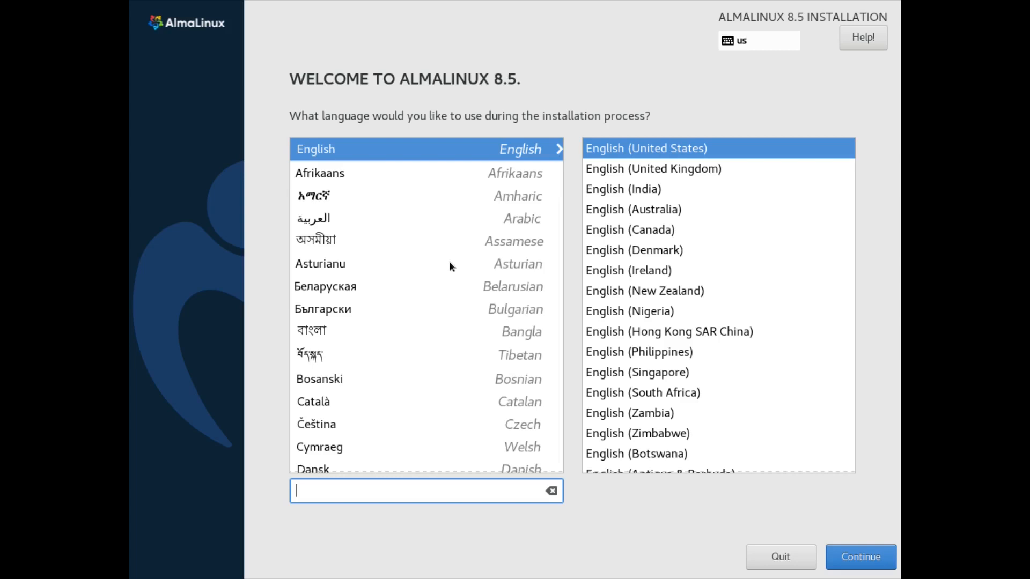
Set the installation language to Português (Brasil) and continue to the installation summary
scroll(401, 304, down, 15)
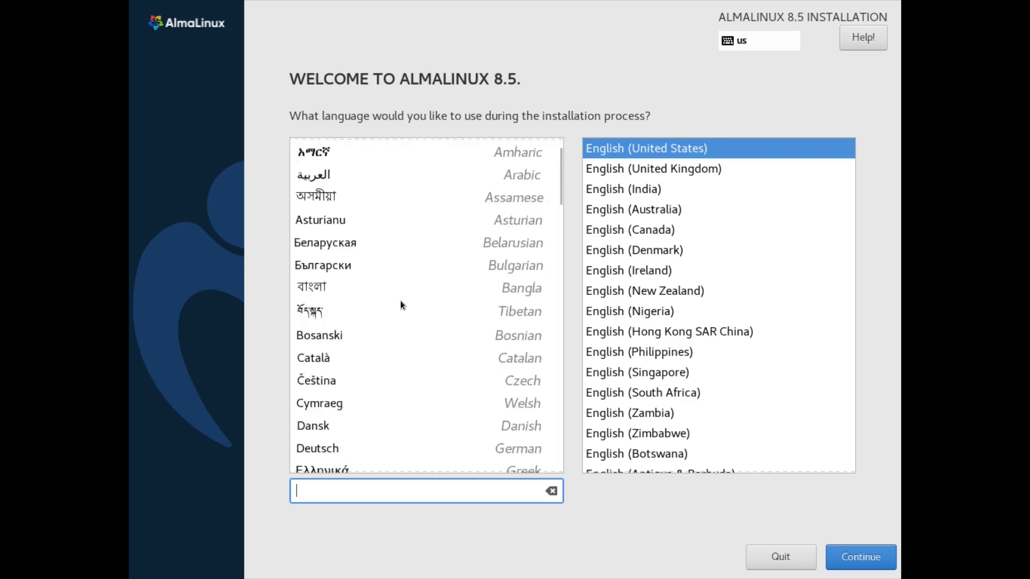
scroll(401, 305, down, 6)
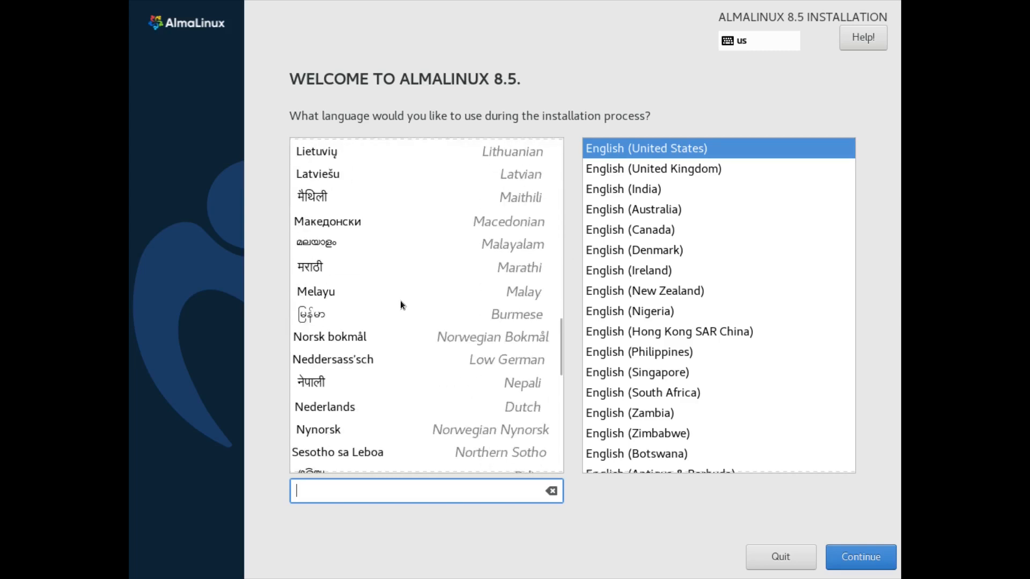
click(384, 425)
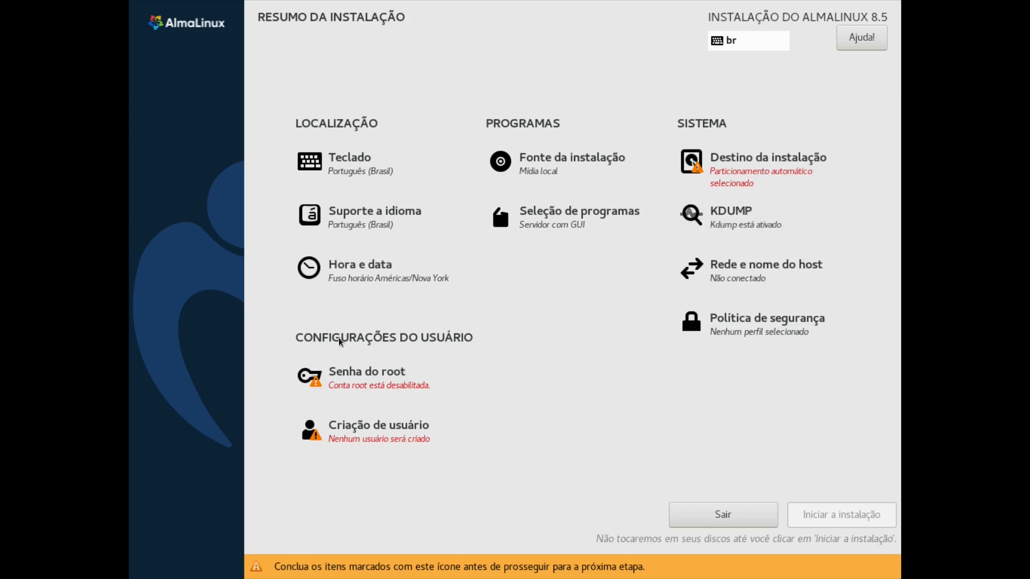
Create the regular user account with its full name, a password and the password confirmation
click(367, 430)
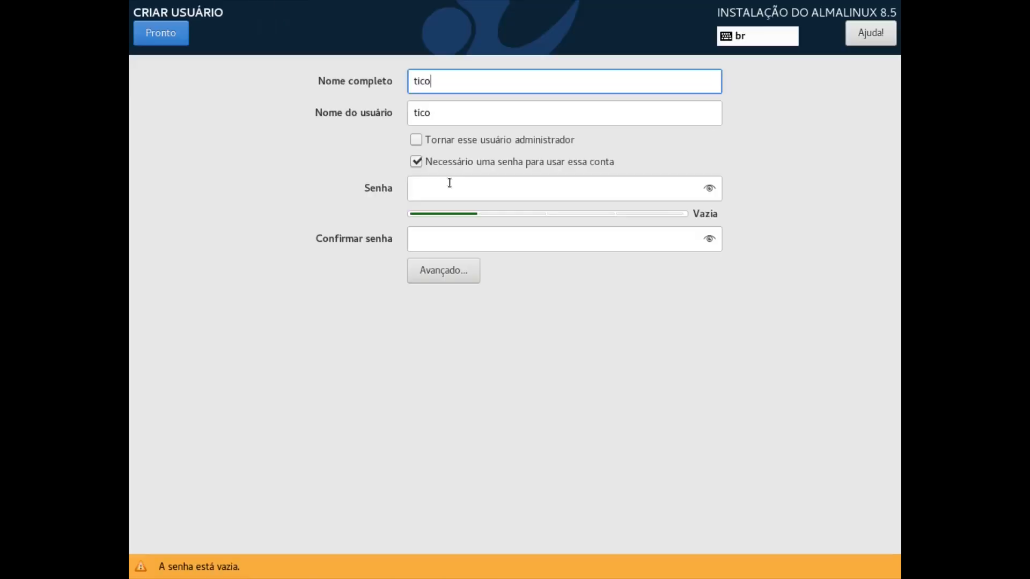
click(449, 188)
text(t)
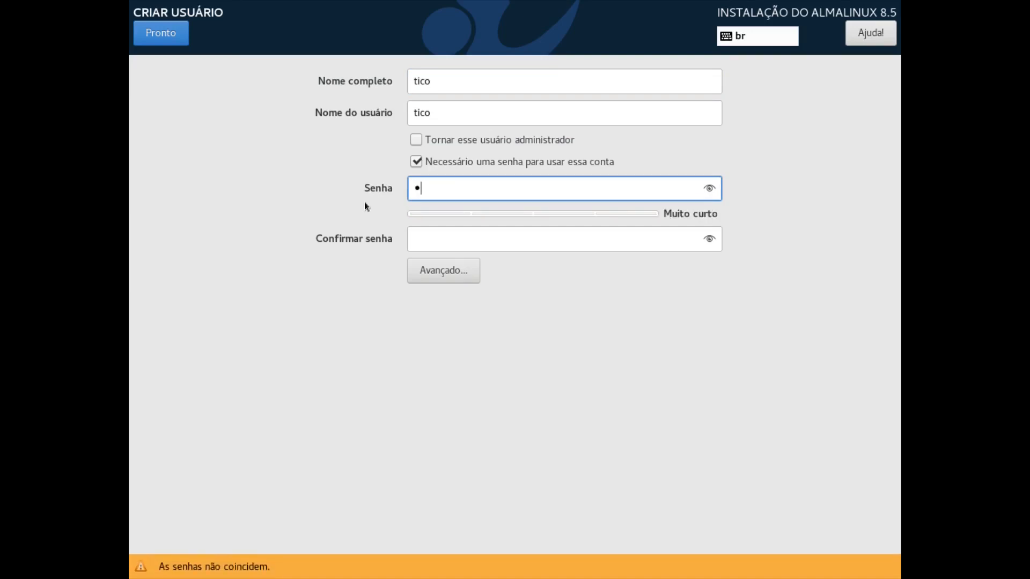
text(•••••••••••)
key(Tab)
text(••••••••••••)
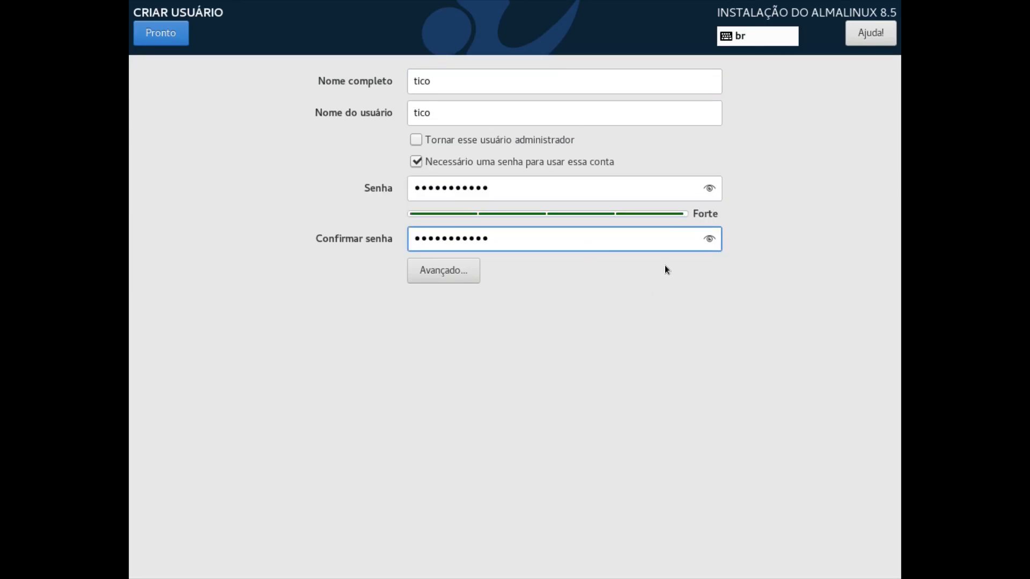
click(163, 31)
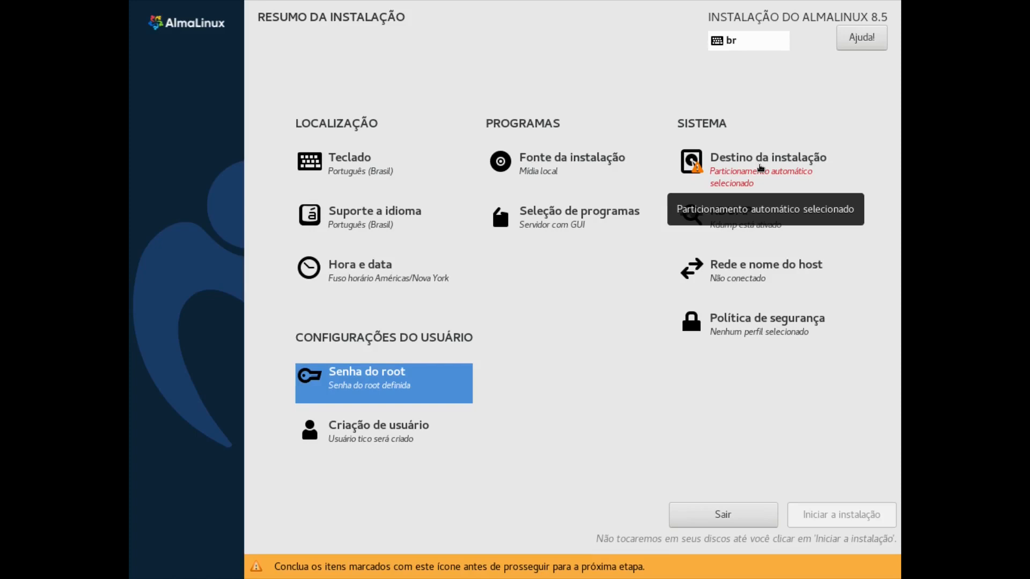
Accept the ATA QEMU HARDDISK with automatic storage configuration as the installation destination and start the installation
click(759, 164)
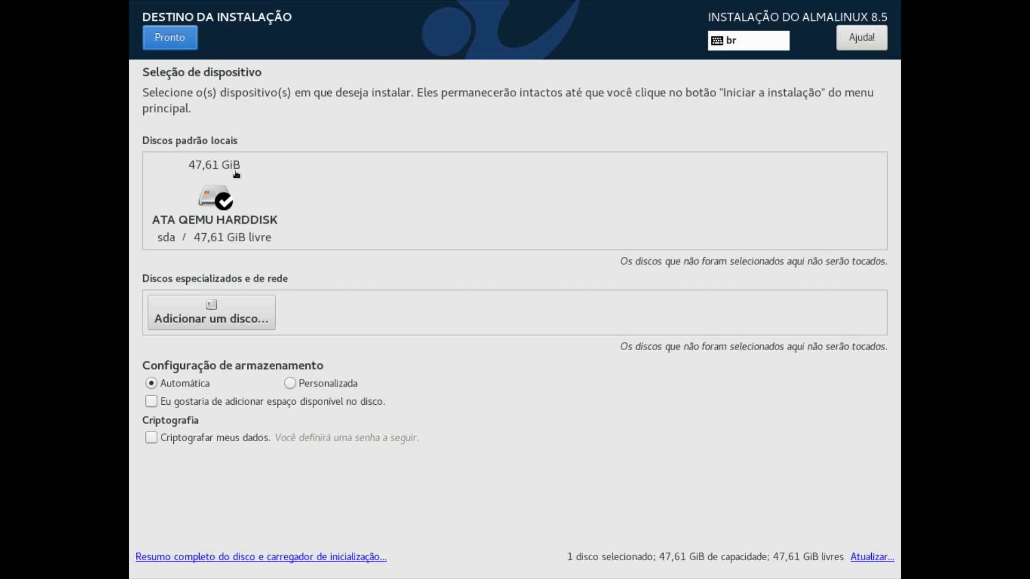
click(167, 38)
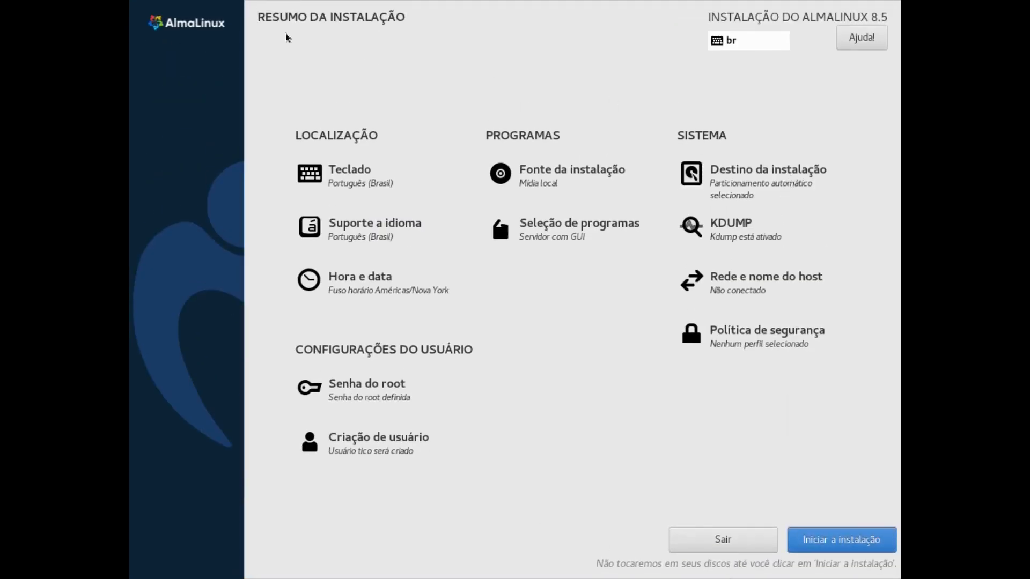
click(832, 541)
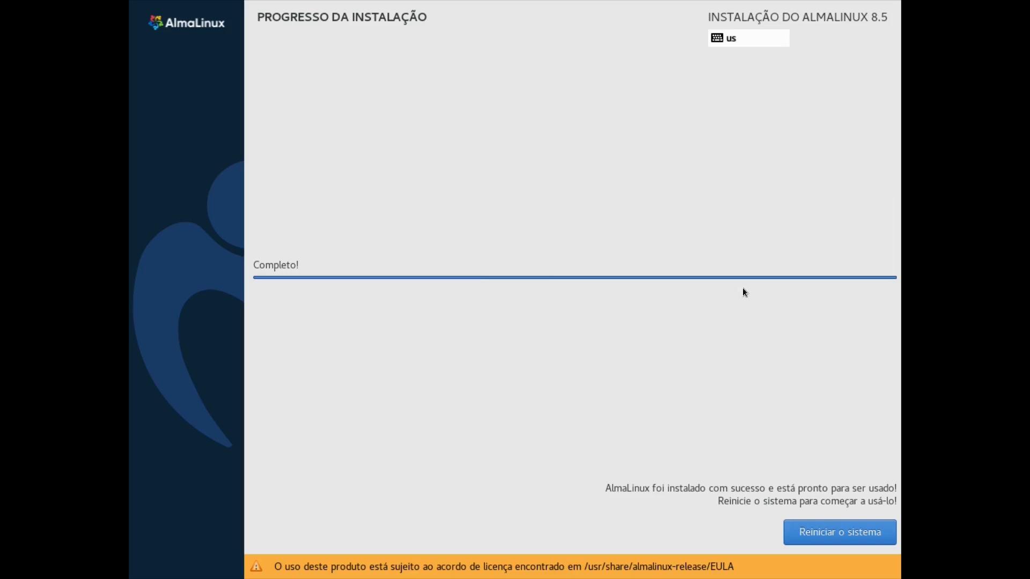
Restart into the installed system, accept the licence agreement and finish the initial configuration
click(816, 535)
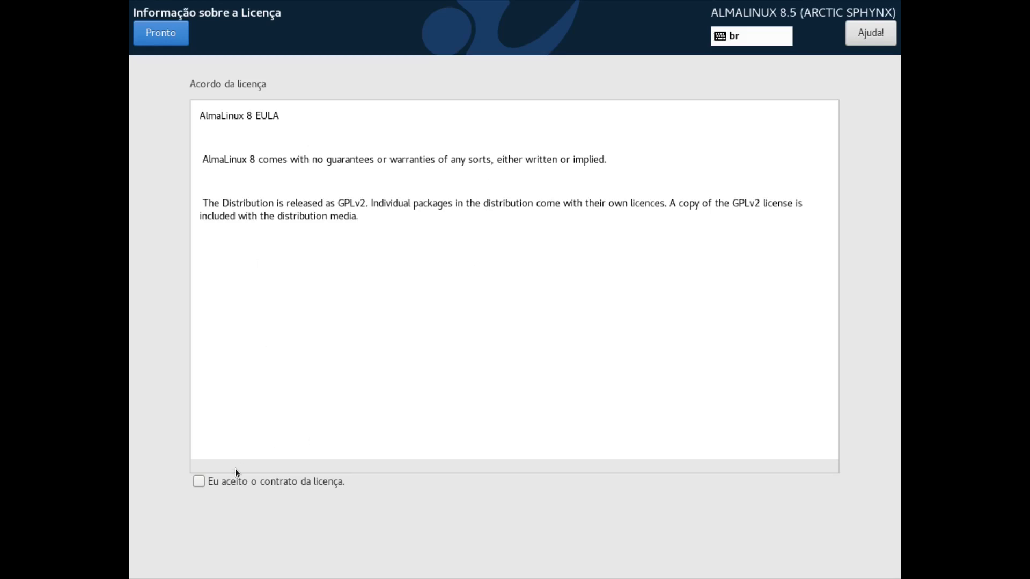
click(198, 481)
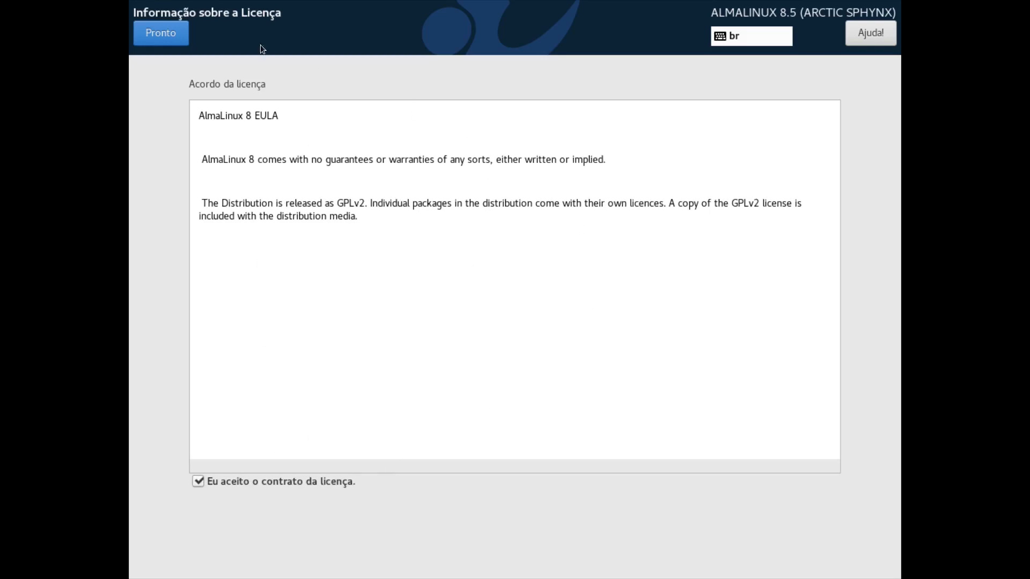
click(150, 31)
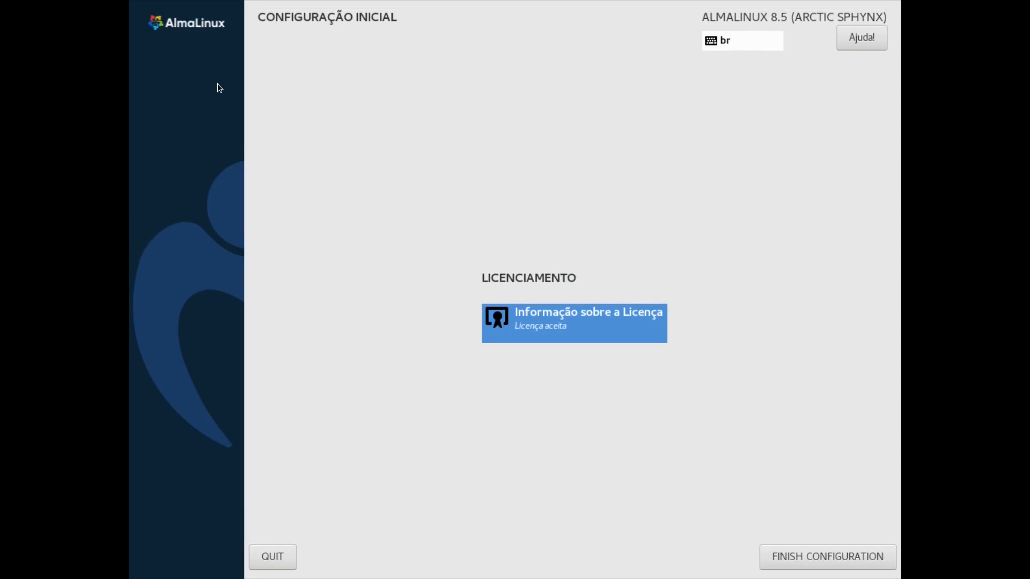
click(820, 556)
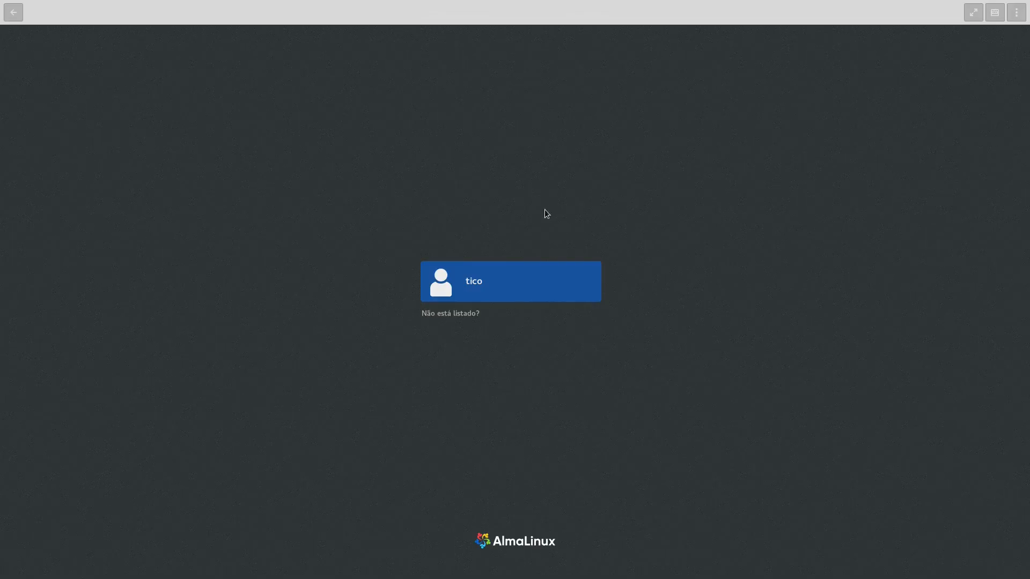
Log in to the AlmaLinux desktop with the created user's account password
click(499, 275)
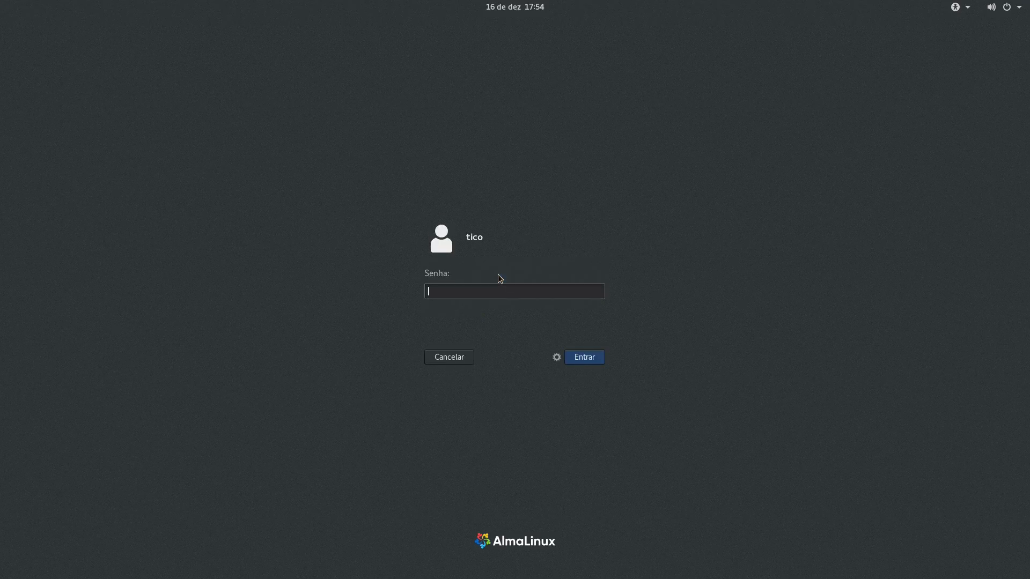
text(•)
key(Return)
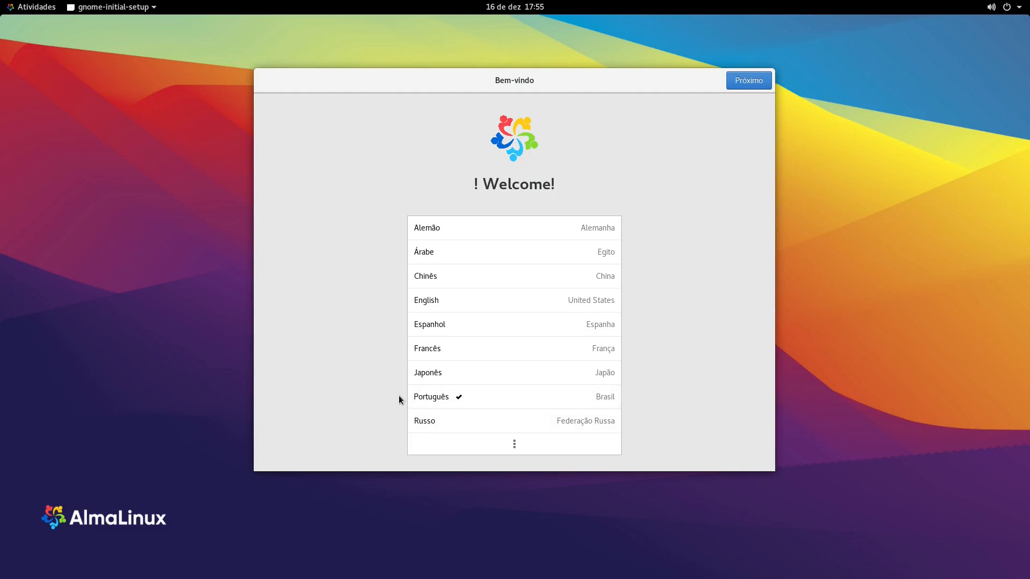
Complete the welcome setup with Português (Brasil) language and keyboard, default privacy and no online accounts, and close the Primeiros passos help
click(753, 79)
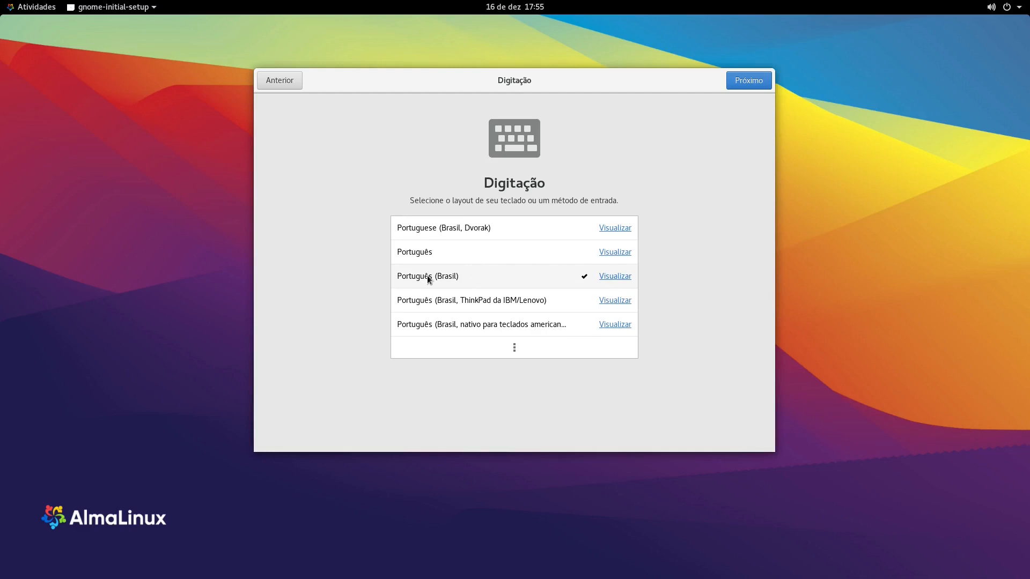
click(738, 81)
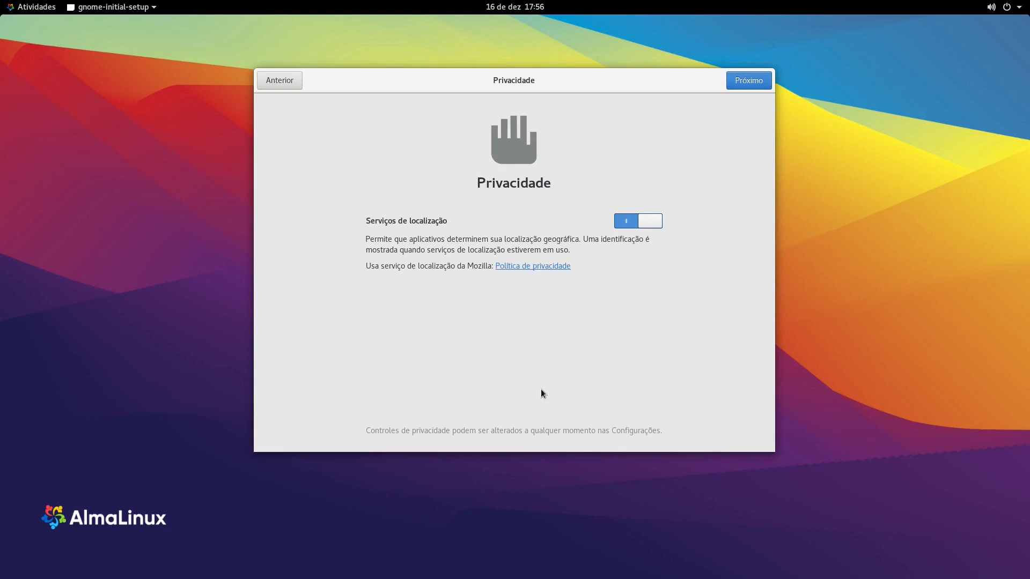
click(748, 81)
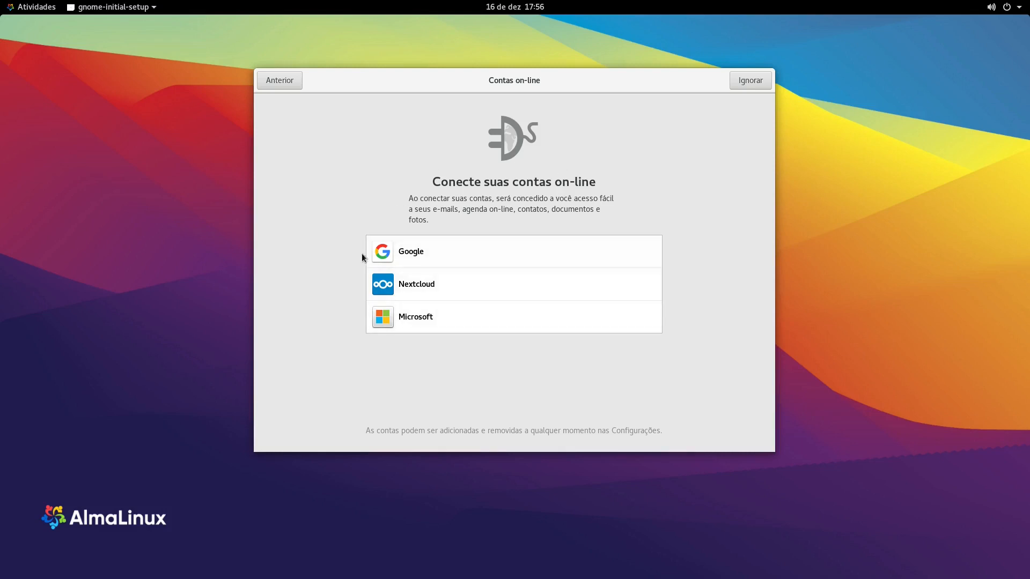
click(755, 81)
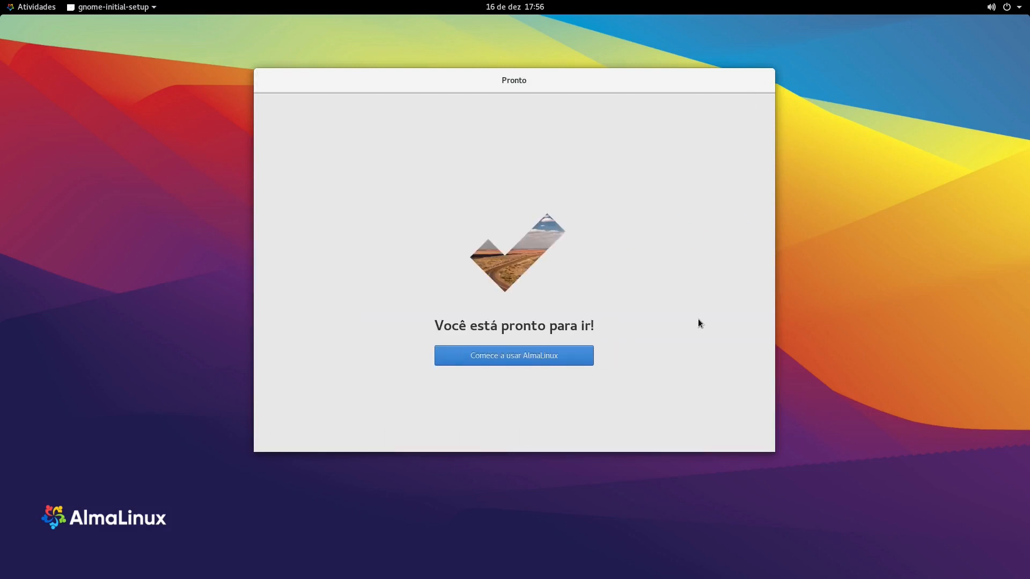
click(533, 356)
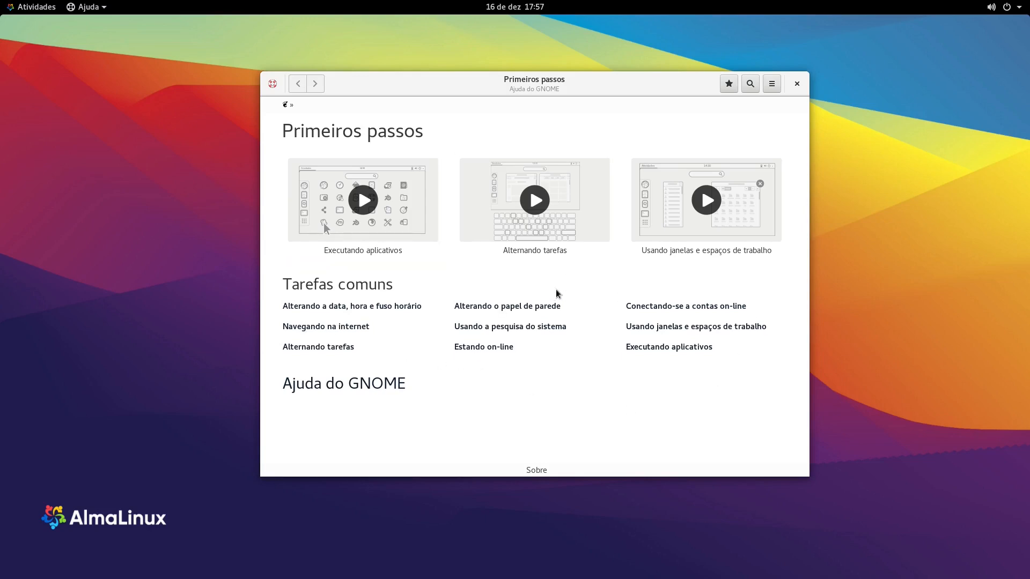
click(796, 84)
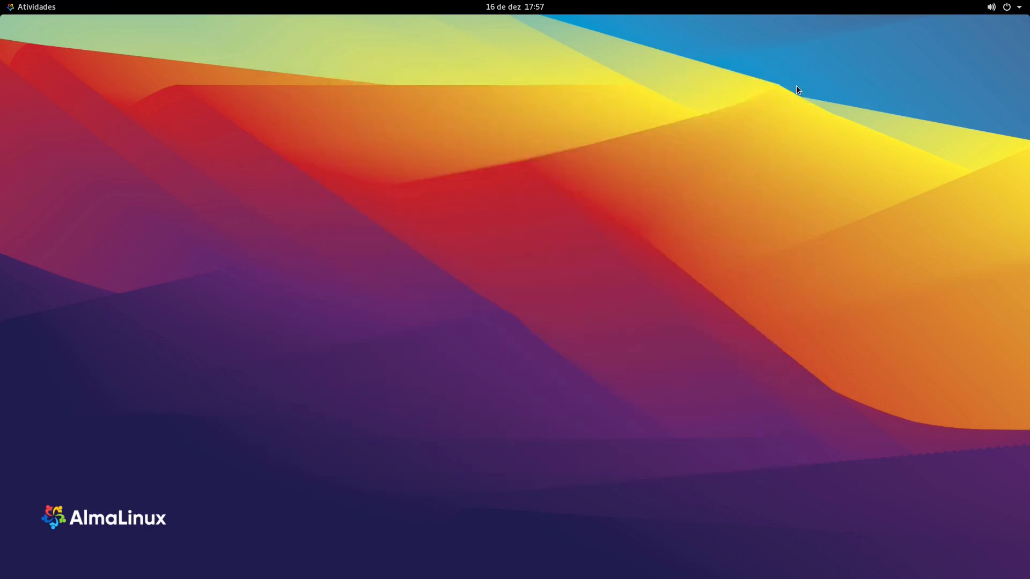
Run "dnf install epel-release && dnf update" in a root terminal, accepting the package installation, the GPG key import and the system update
key(super+a)
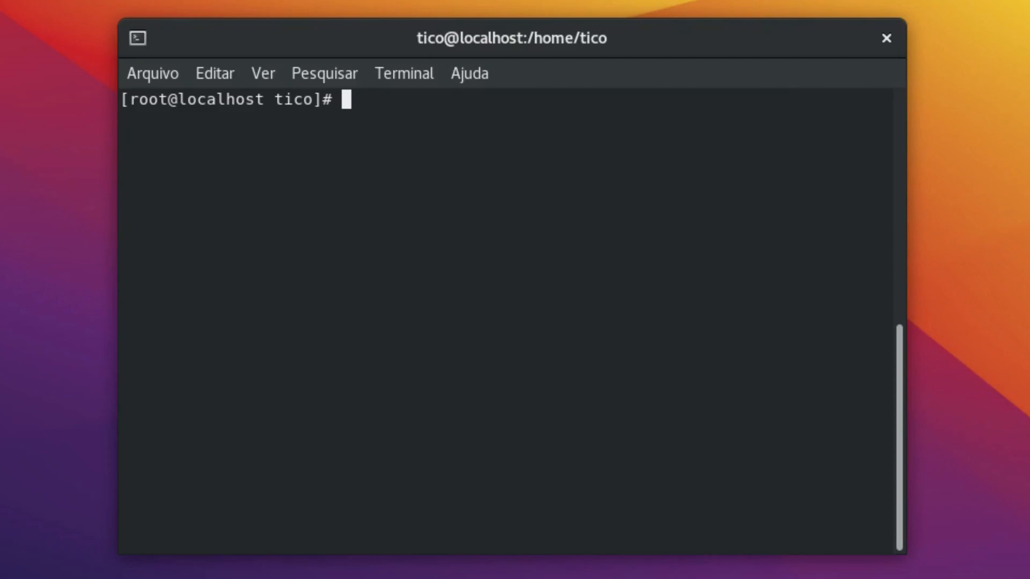
key(Up)
key(Up)
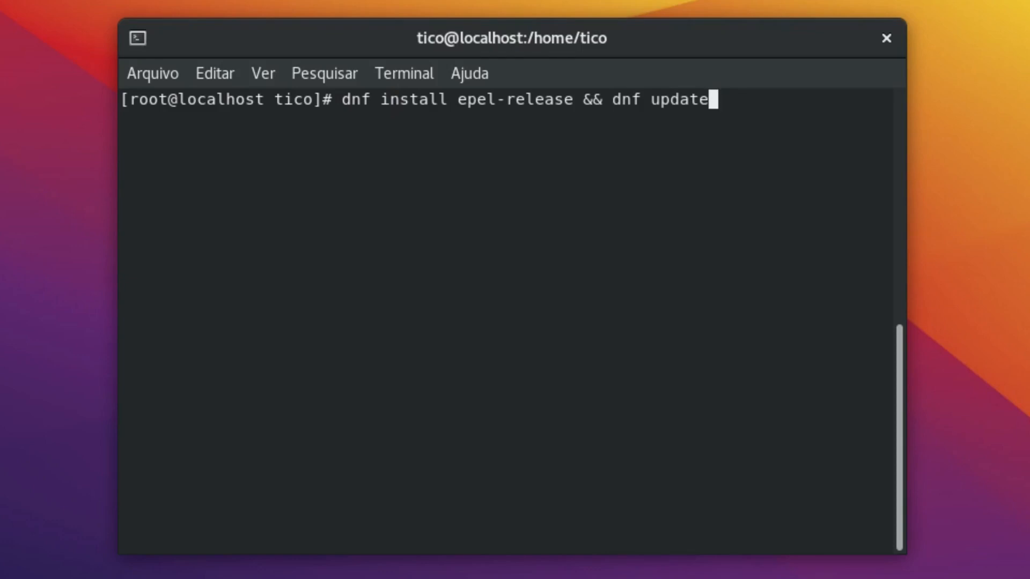
key(Return)
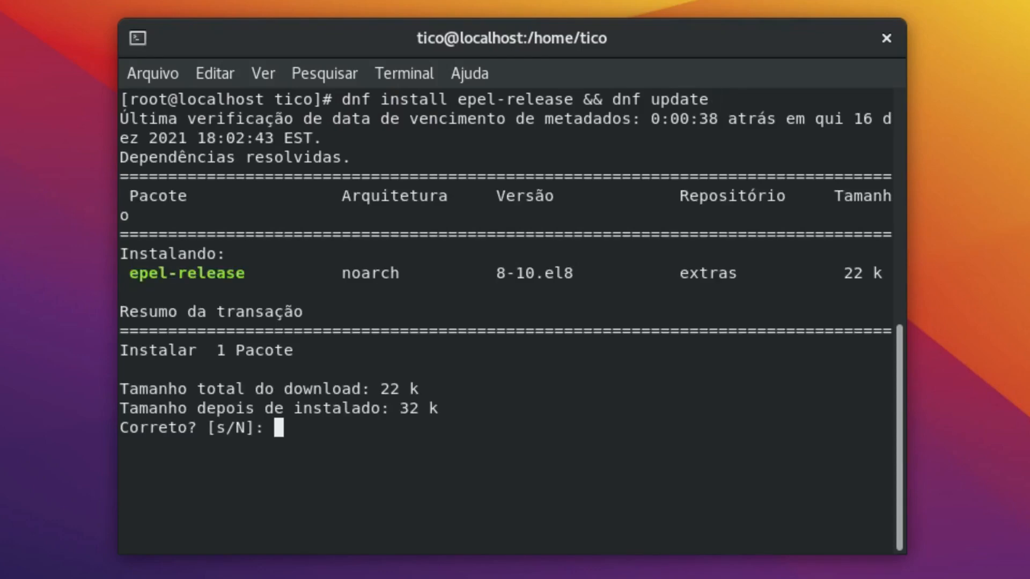
text(s)
key(Return)
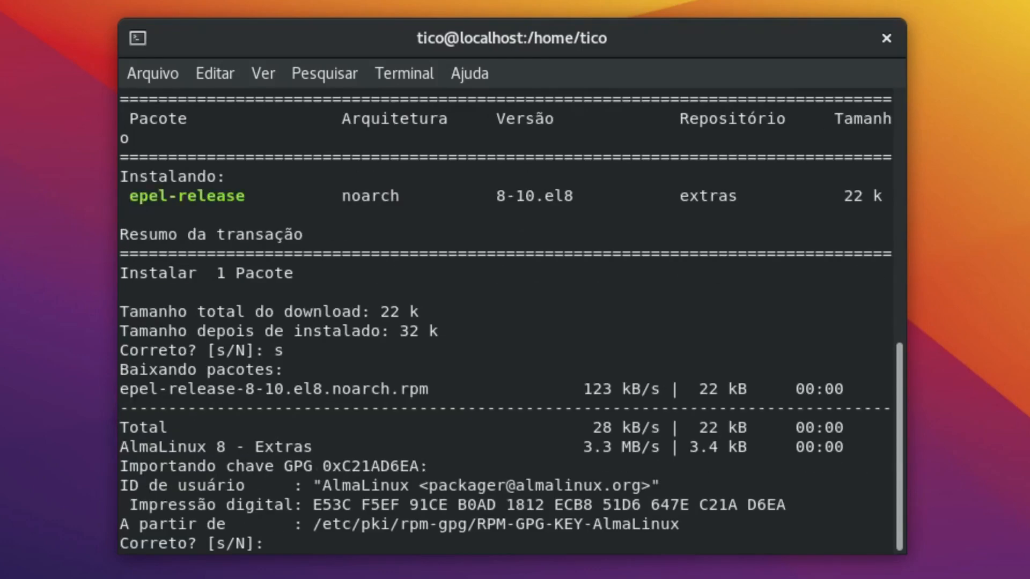
text(s)
key(Return)
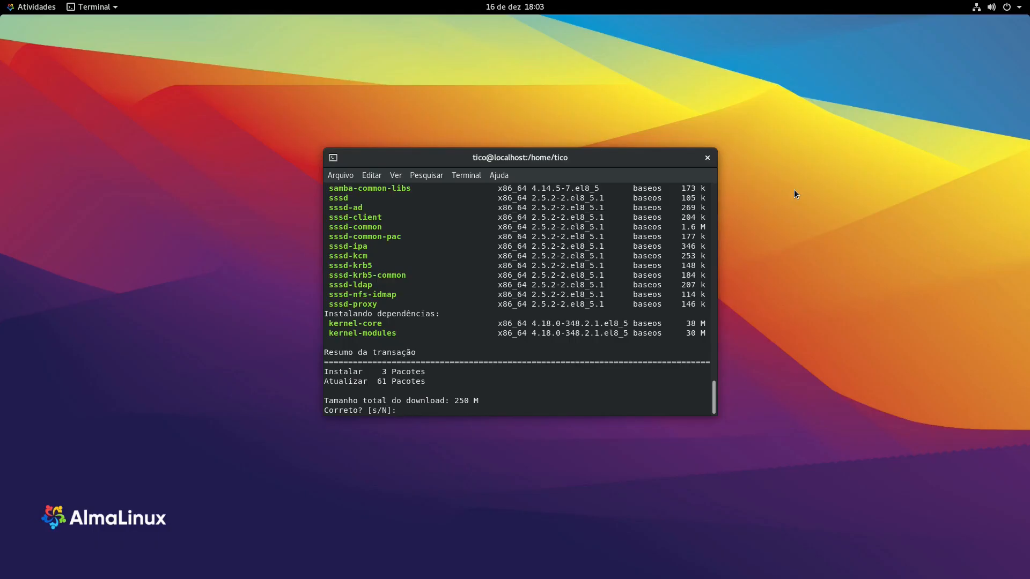
text(s)
key(Return)
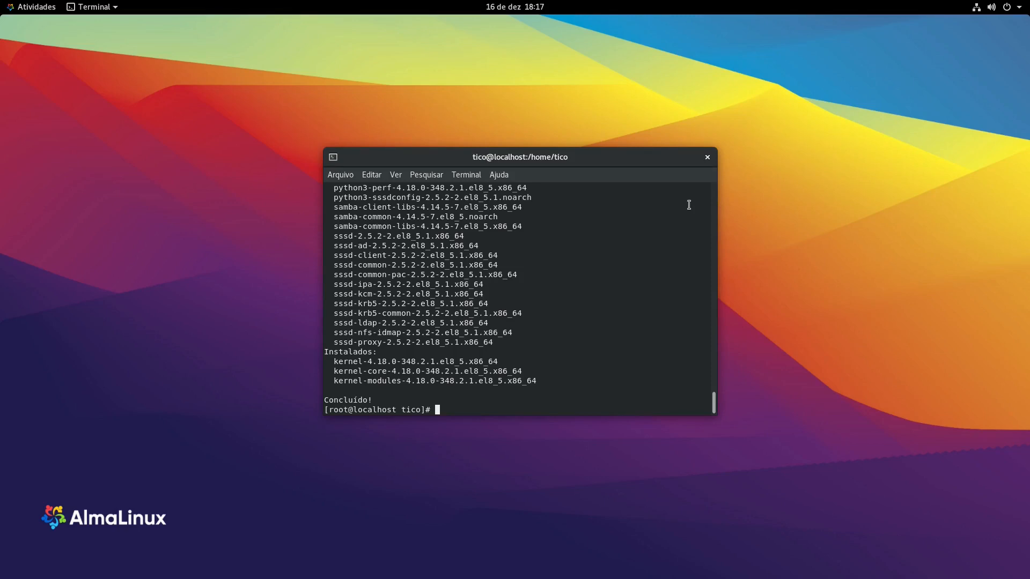
Exit the root session and close the terminal
text(exit)
key(Return)
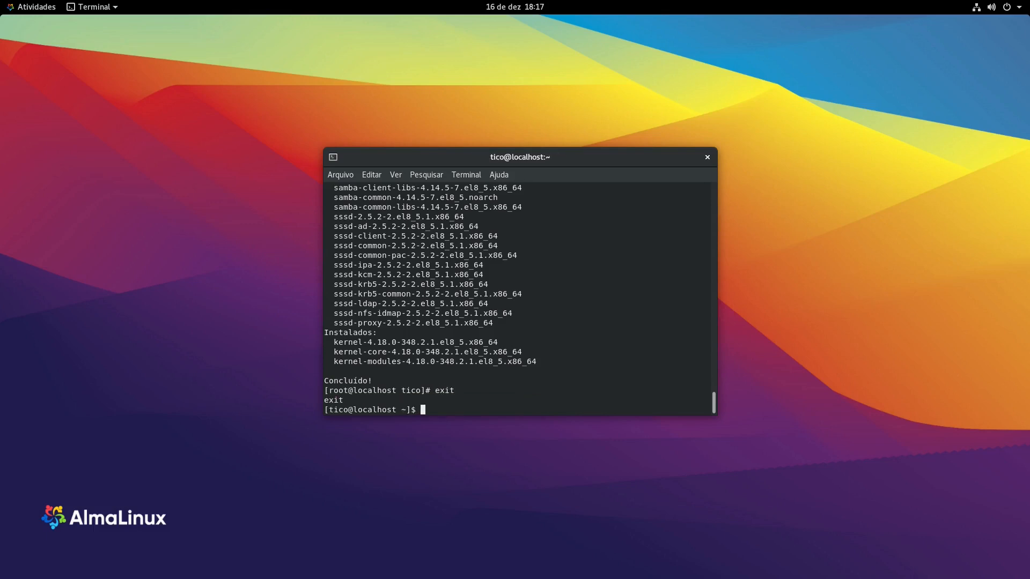
text(ec)
text(it)
key(Return)
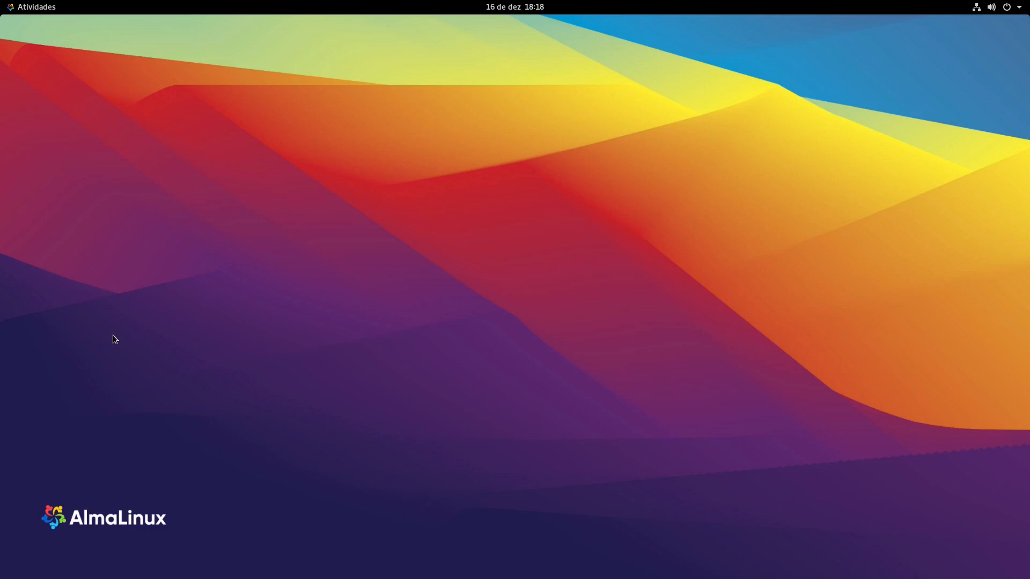
Browse the installed applications and the contents of the Utilitários folder
key(super+a)
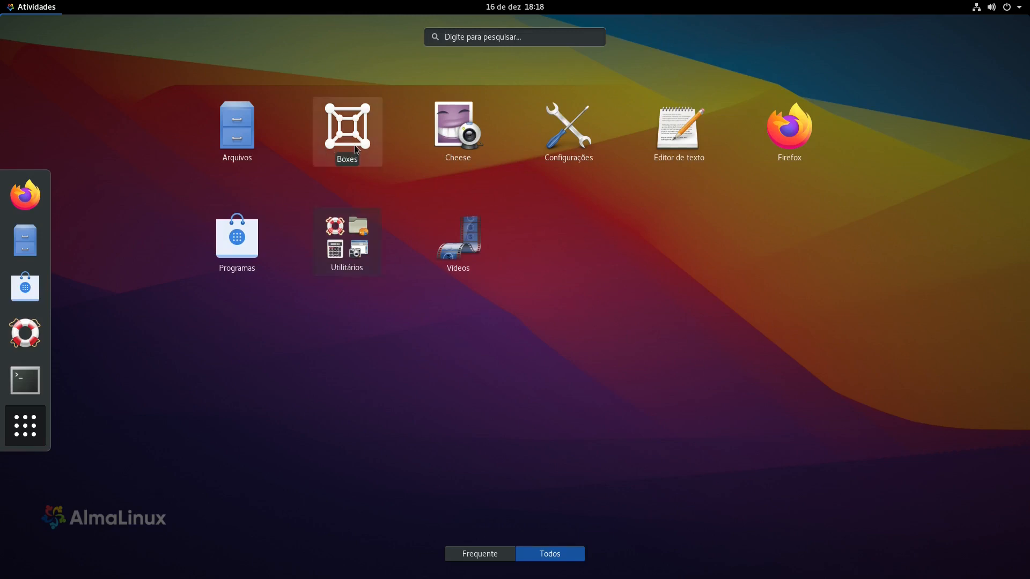
click(355, 252)
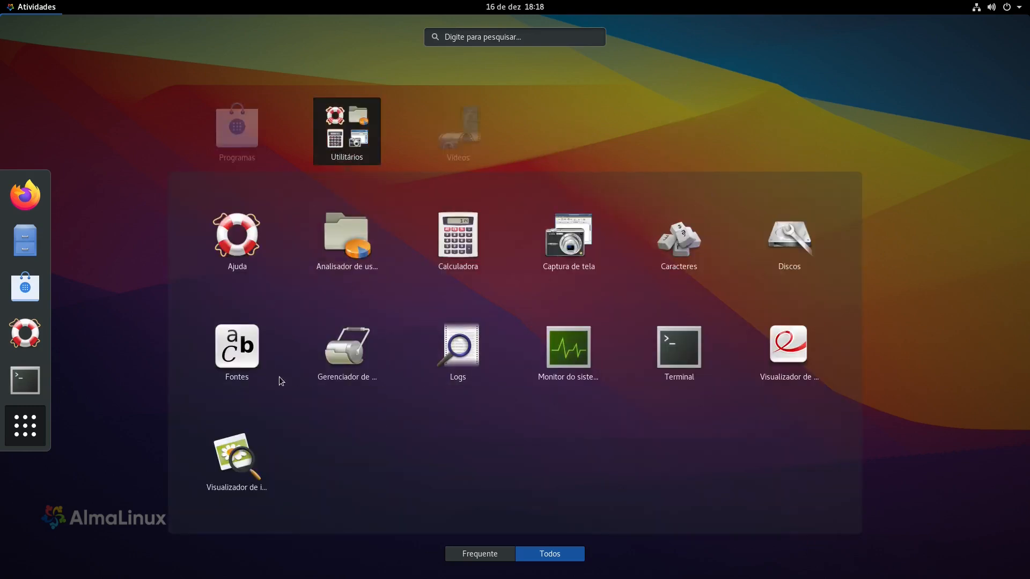
click(575, 133)
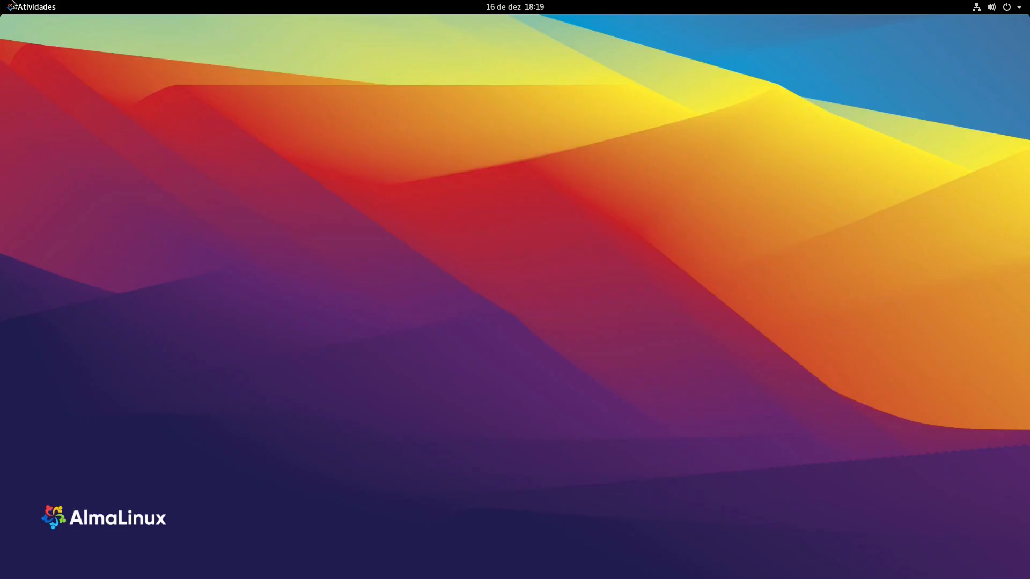
Open a terminal, move its window near the middle of the desktop and check the installed version with "flatpak --version"
mouse_move(1, 1)
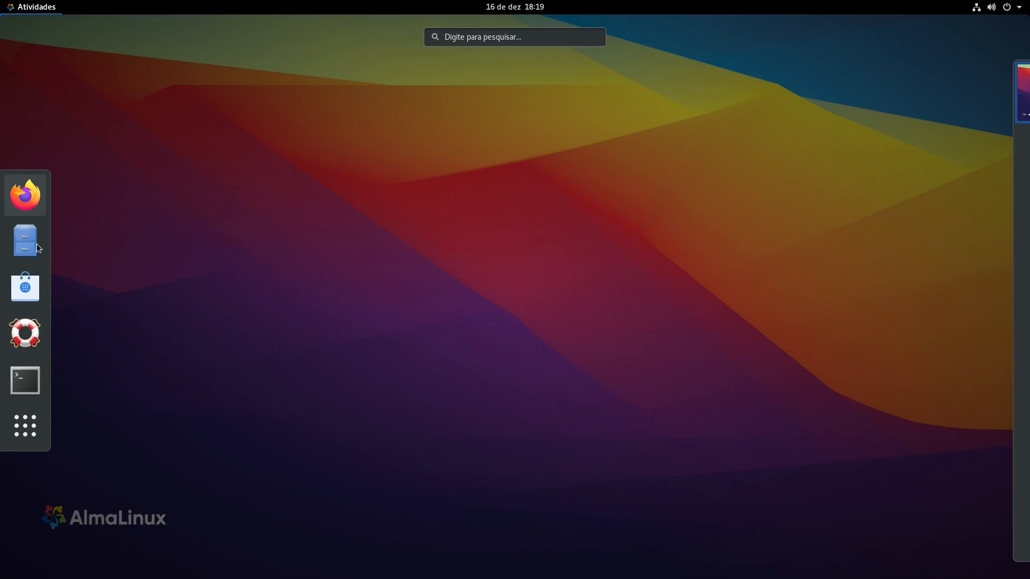
click(25, 381)
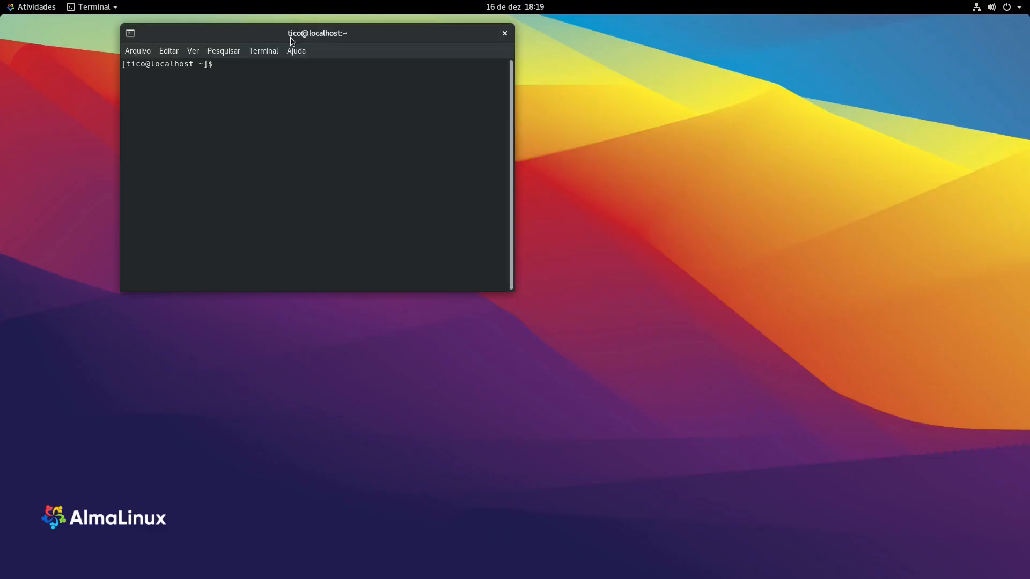
drag(278, 36, 498, 176)
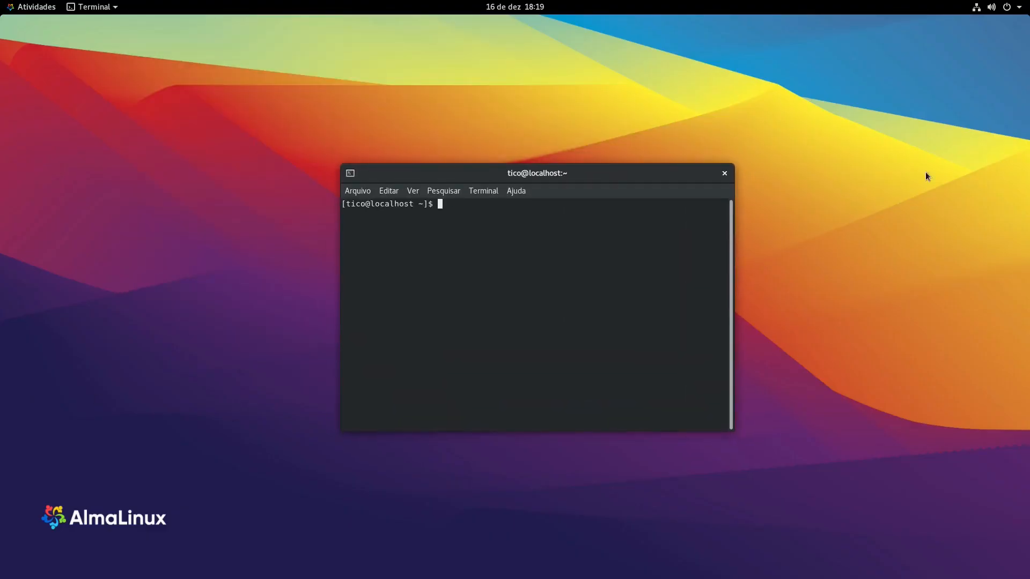
text(flatpak)
text(--version)
key(Return)
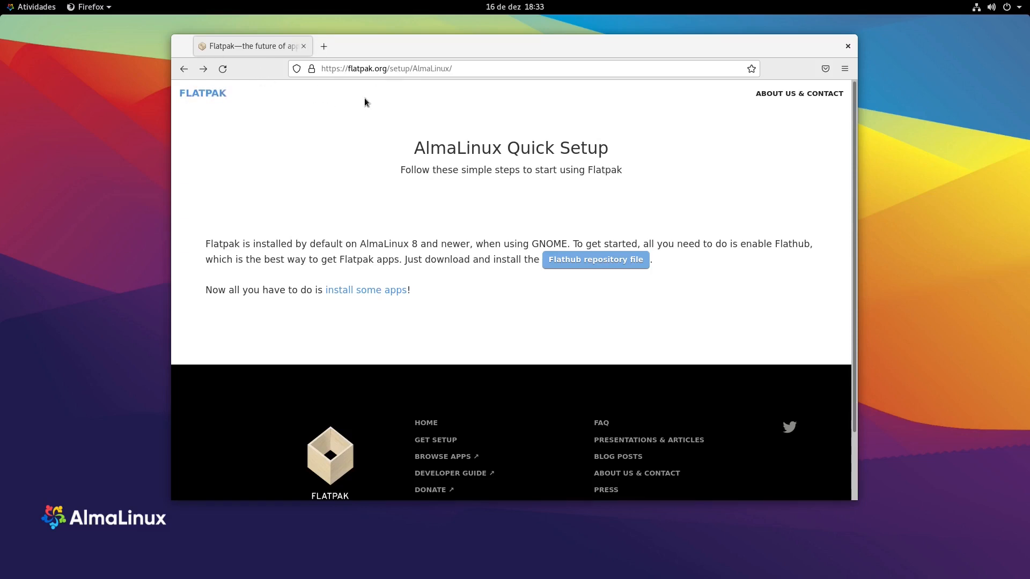
Open the Flathub repository file from the AlmaLinux Quick Setup page with Instalação de programa, install it and close the Flathub window
click(602, 261)
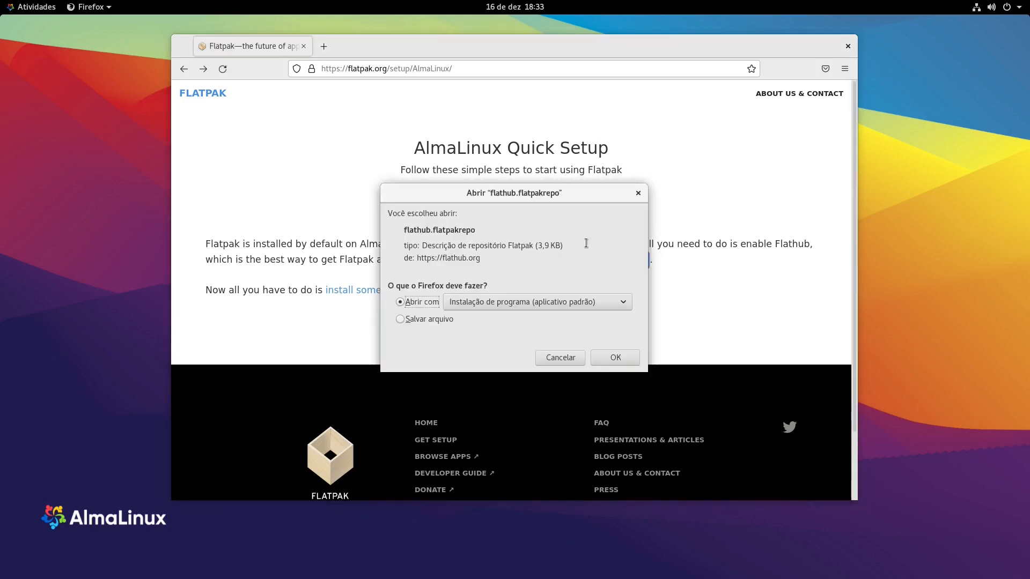
click(610, 356)
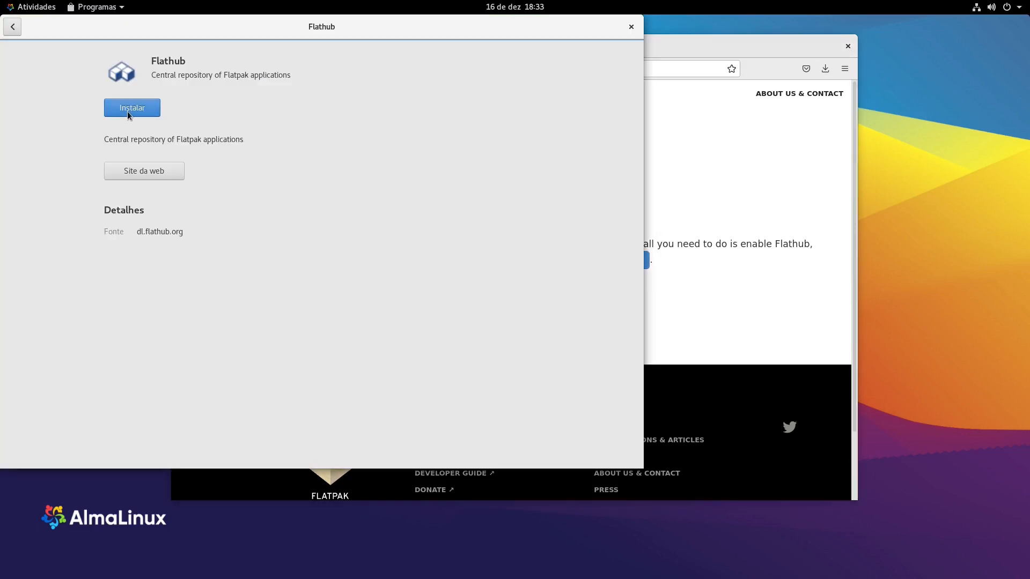
click(129, 111)
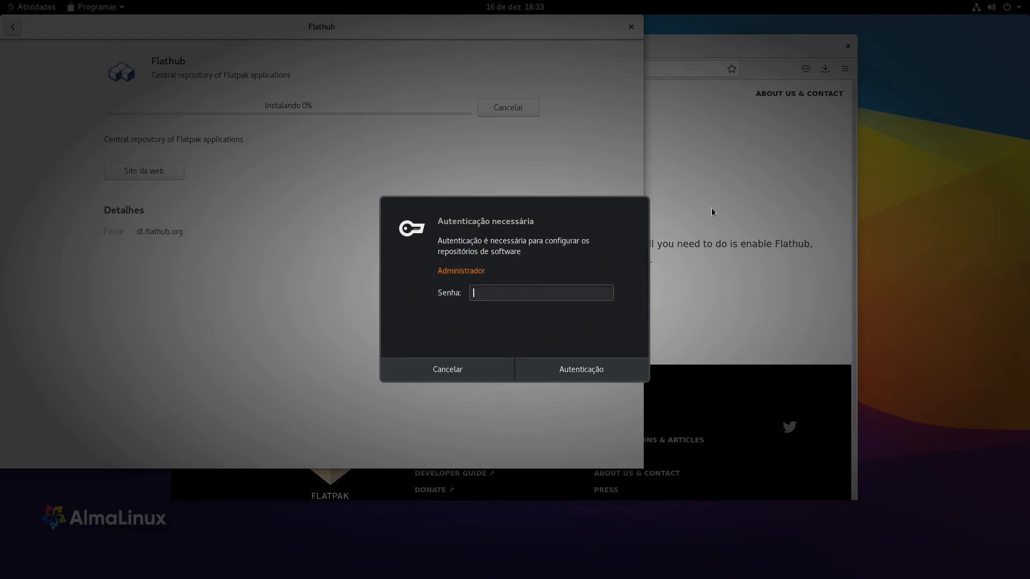
click(629, 27)
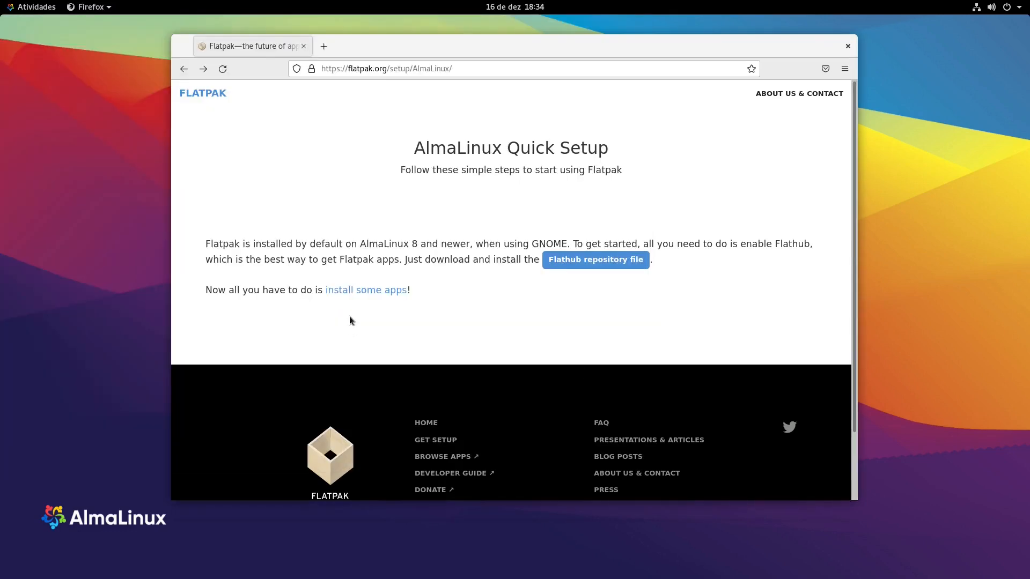
Open the GNU Image Manipulation Program page on Flathub and copy its command-line install instruction
click(366, 291)
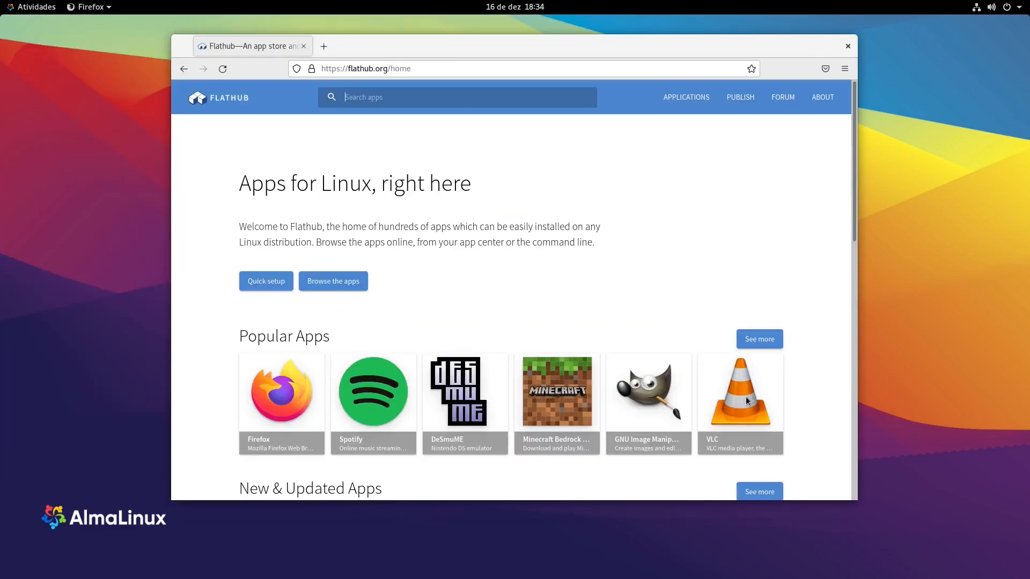
click(646, 397)
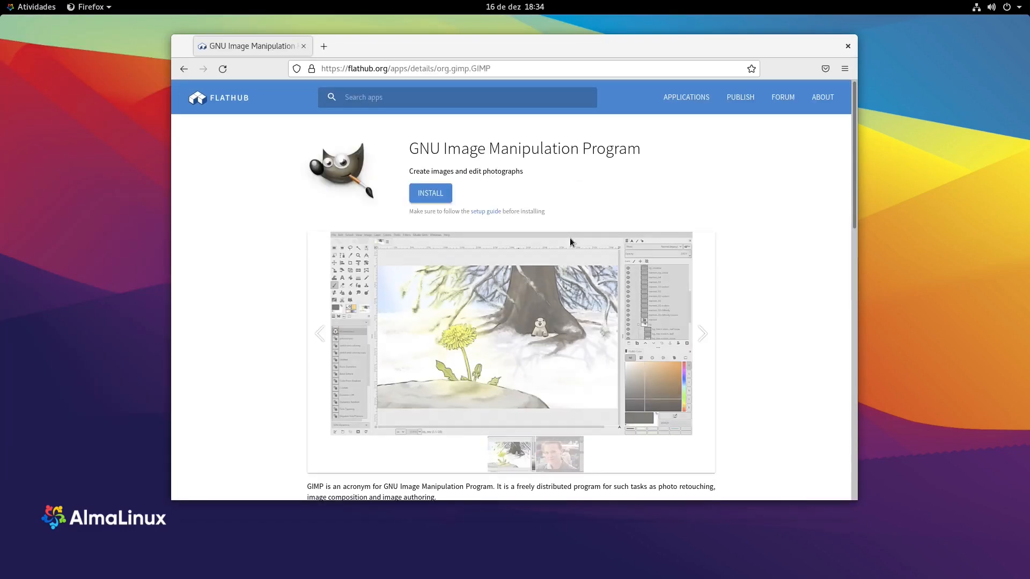
scroll(531, 263, down, 1)
scroll(531, 263, down, 5)
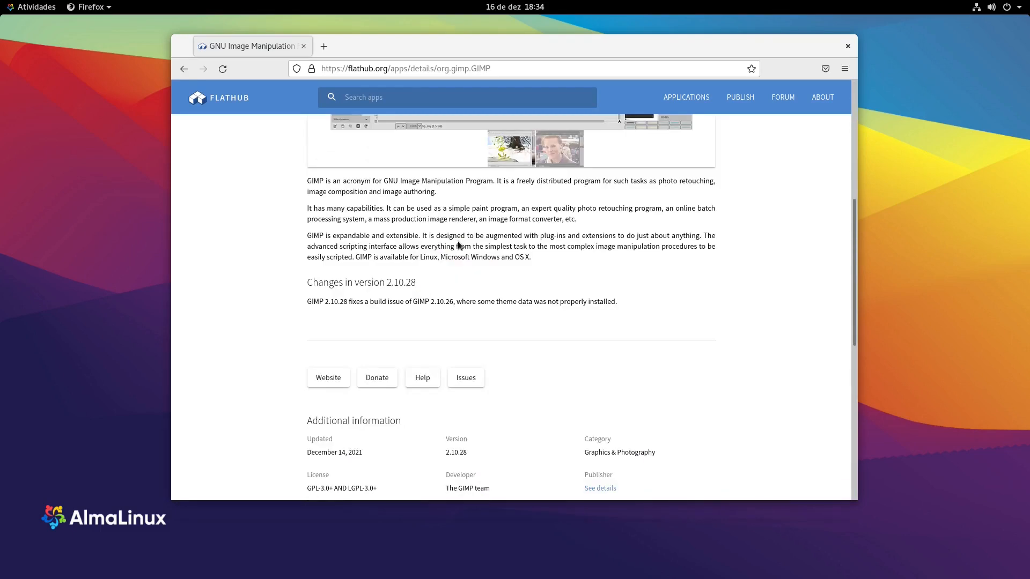
scroll(555, 263, down, 7)
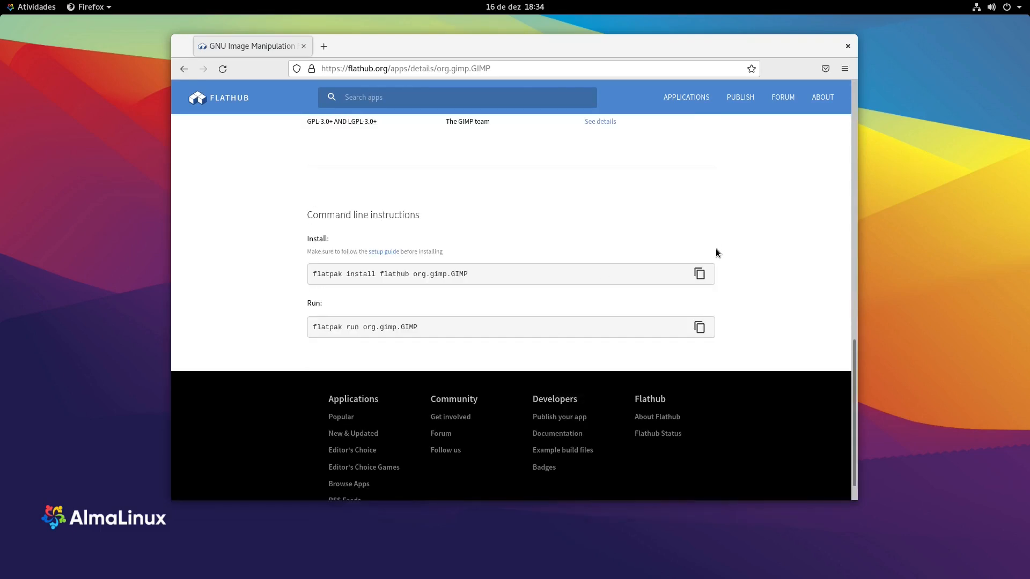
click(699, 274)
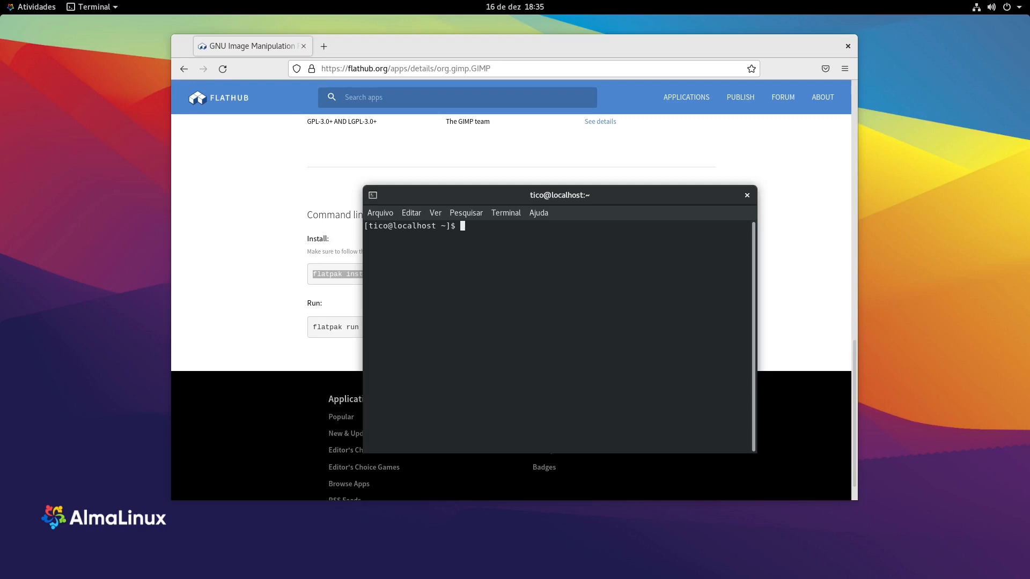
Switch to root in the terminal and run "flatpak install flathub org.gimp.GIMP", accepting the required runtime and the system installation changes
text(su)
key(Return)
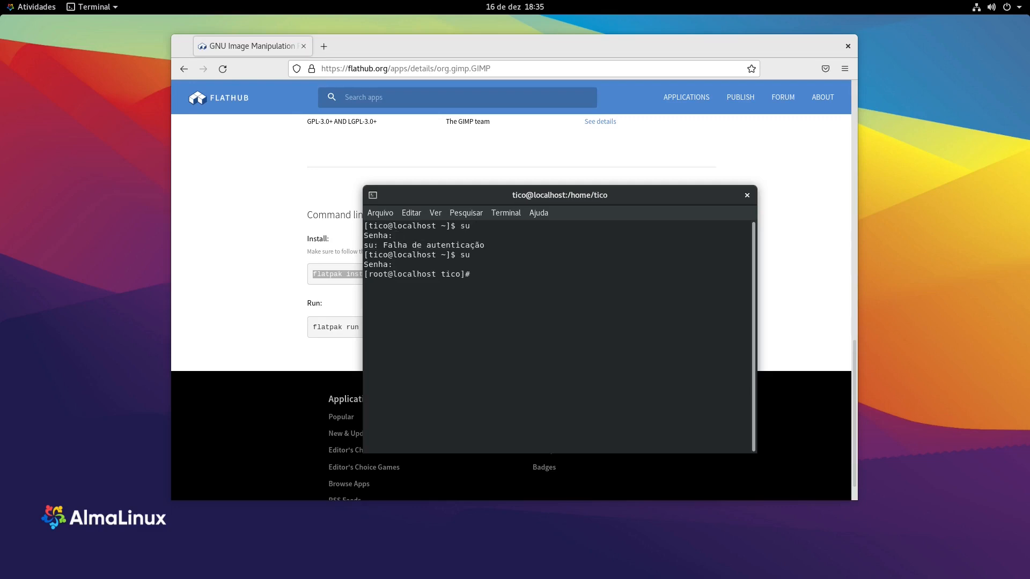
right_click(449, 343)
click(491, 378)
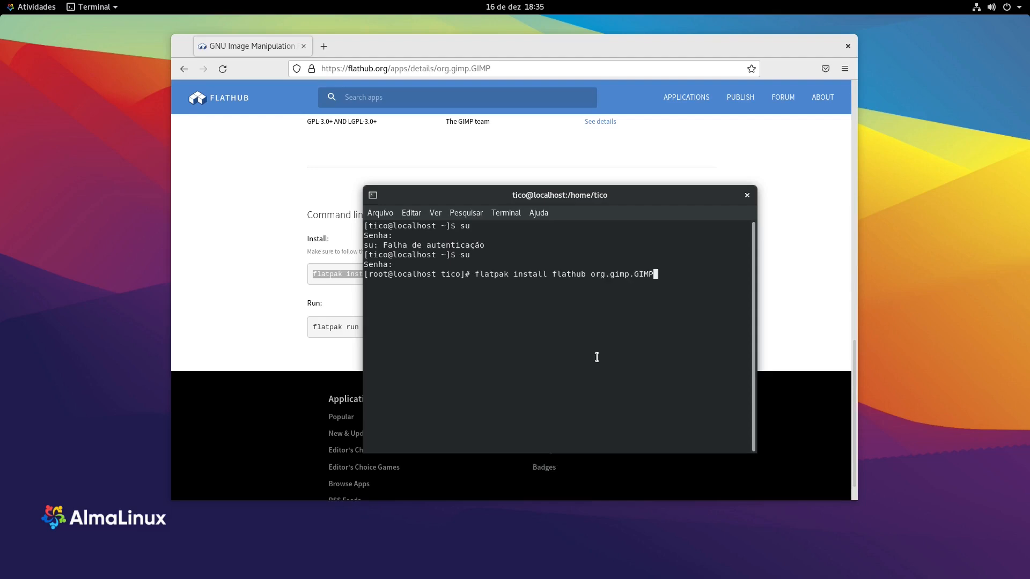
key(Return)
text(y)
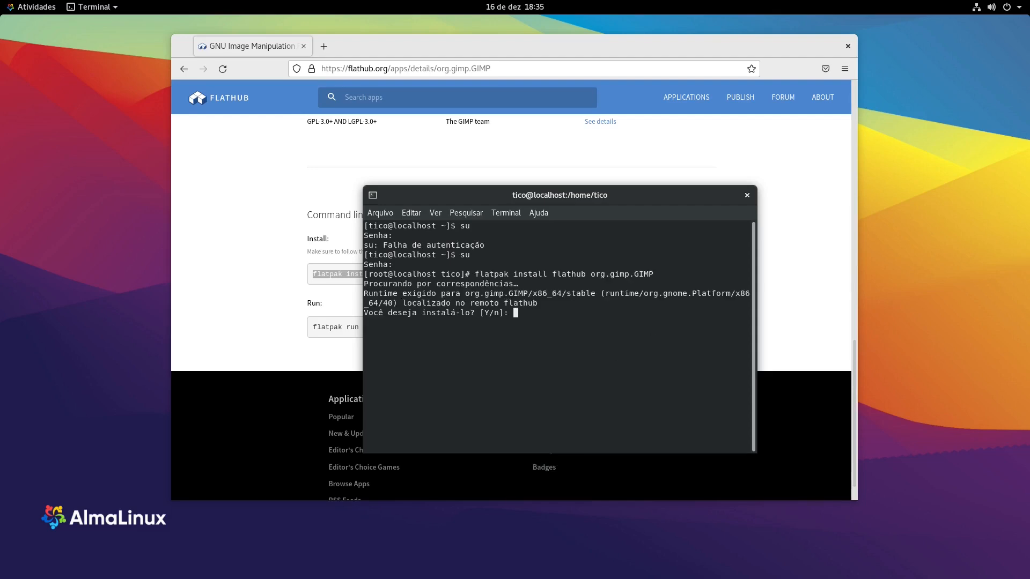
key(Return)
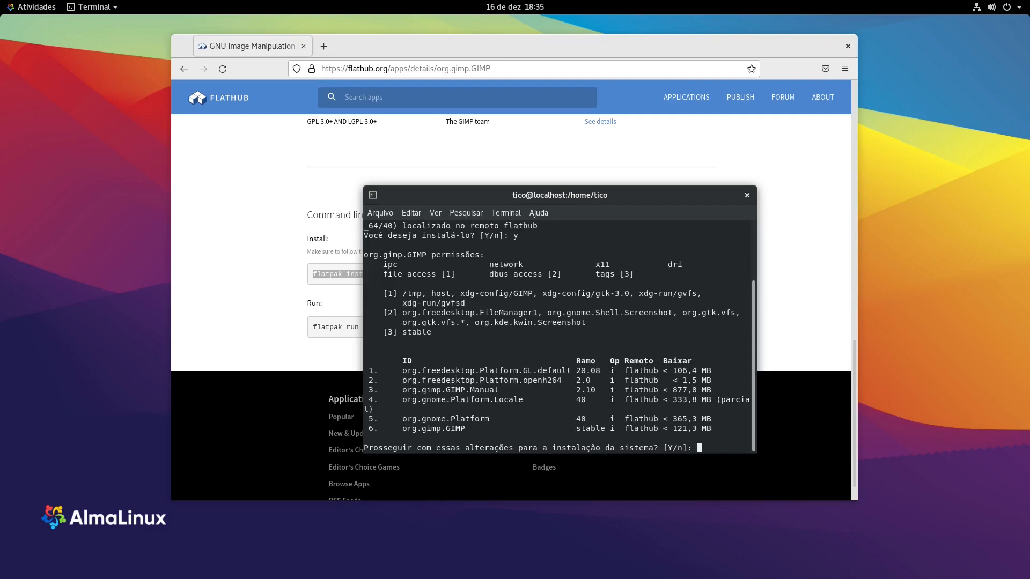
text(y)
key(Return)
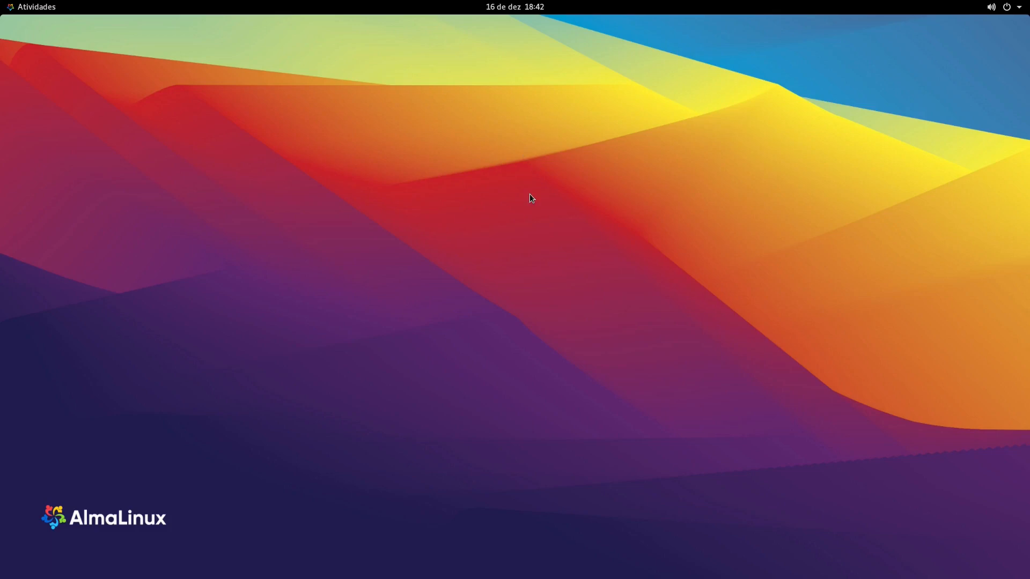
Launch the newly installed Programa de manipulação de imagem do GNU and move its window near the middle of the desktop
click(19, 7)
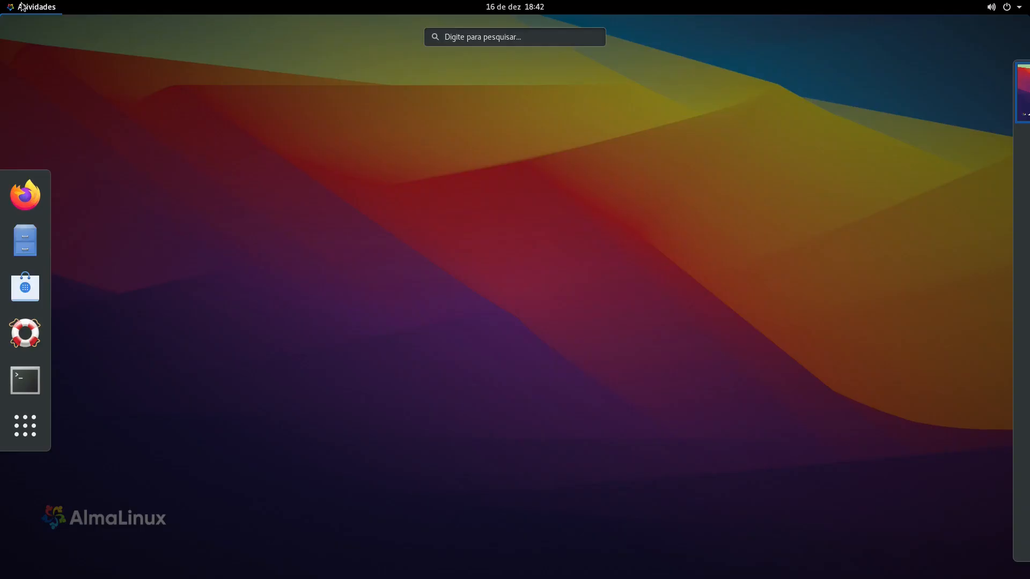
click(23, 439)
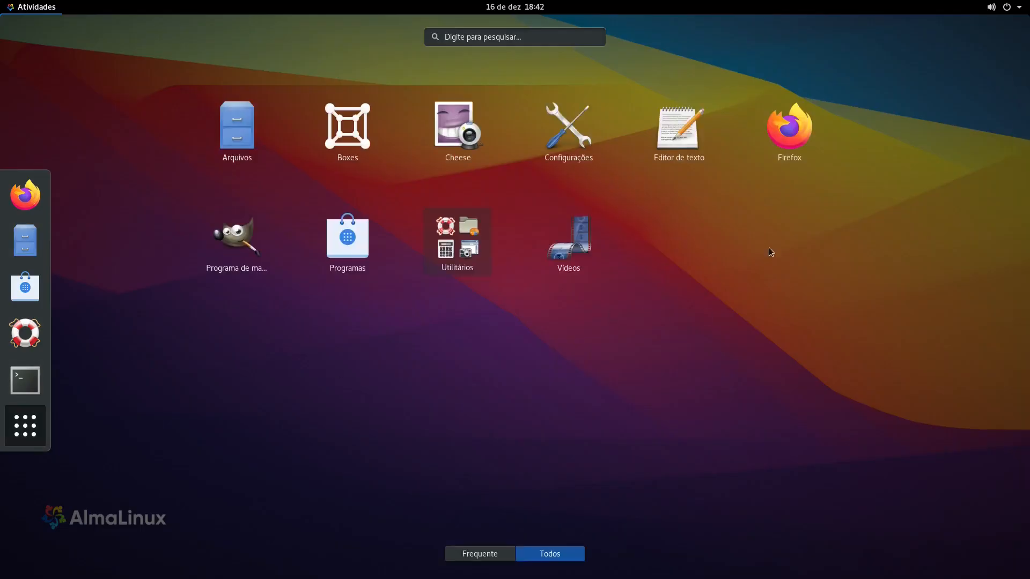
click(223, 250)
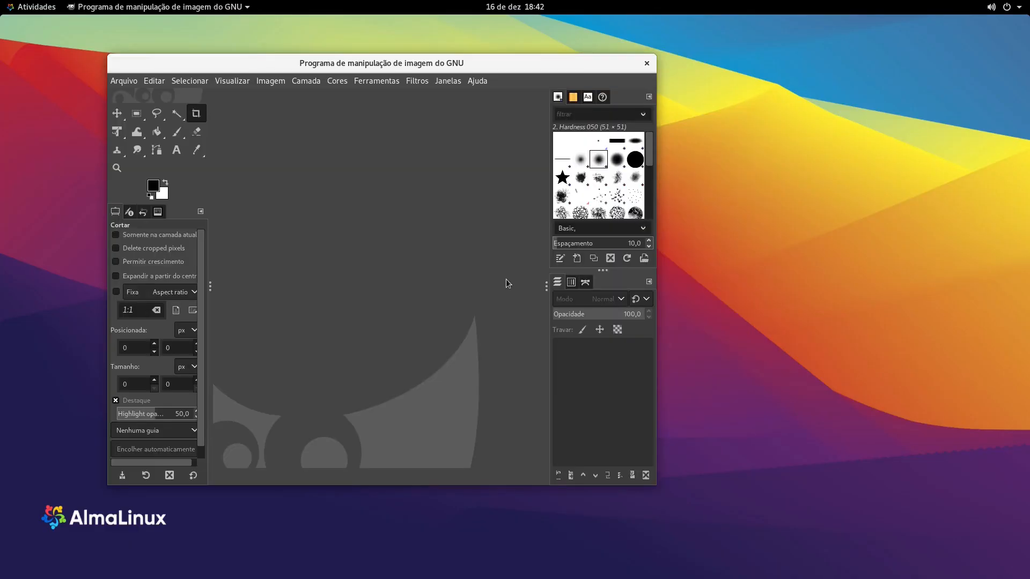
drag(408, 68, 563, 82)
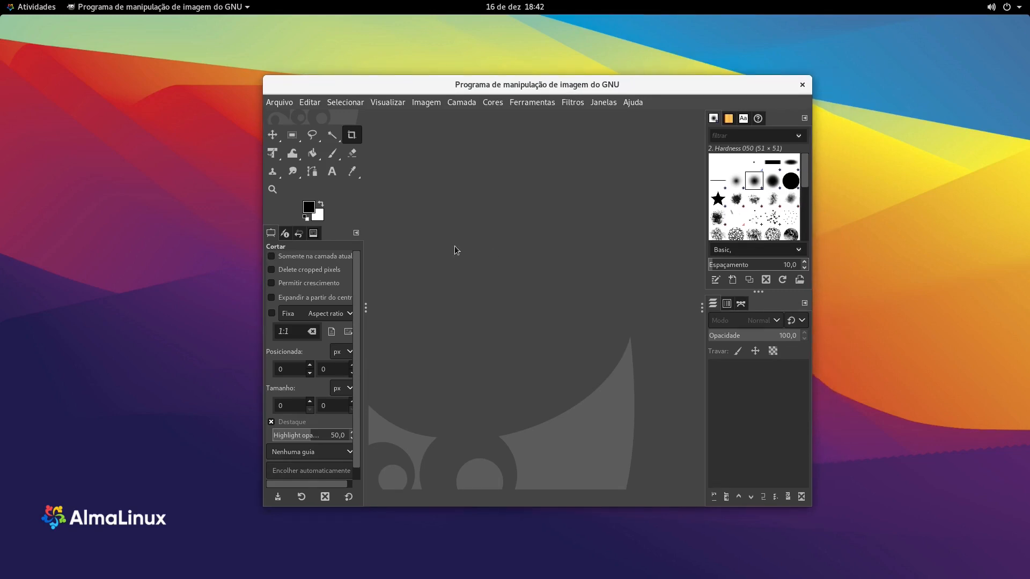
Open the GIMP entry under Gráficos & fotografia in Programas and check which version the software store offers
click(29, 6)
click(25, 264)
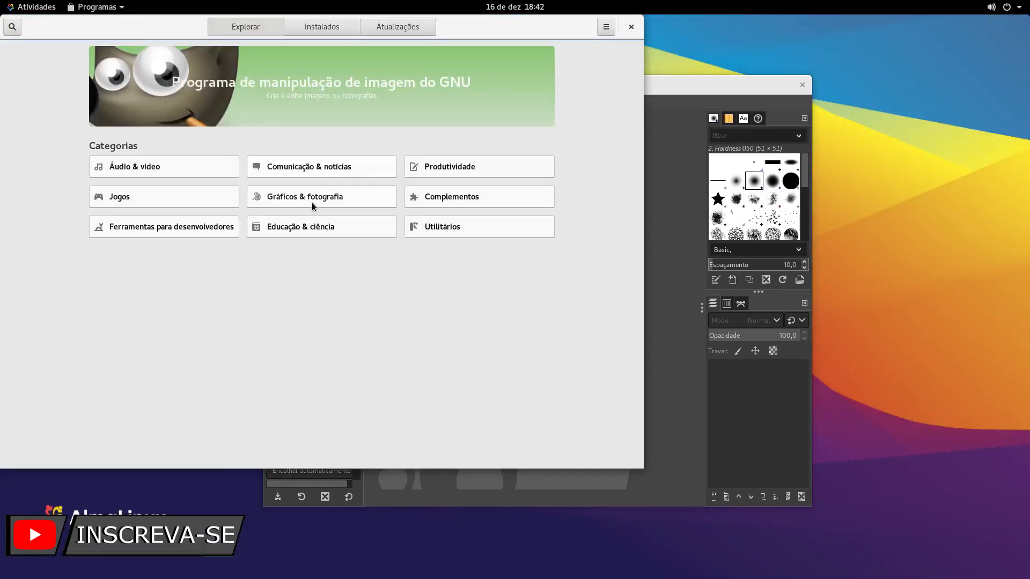
click(312, 197)
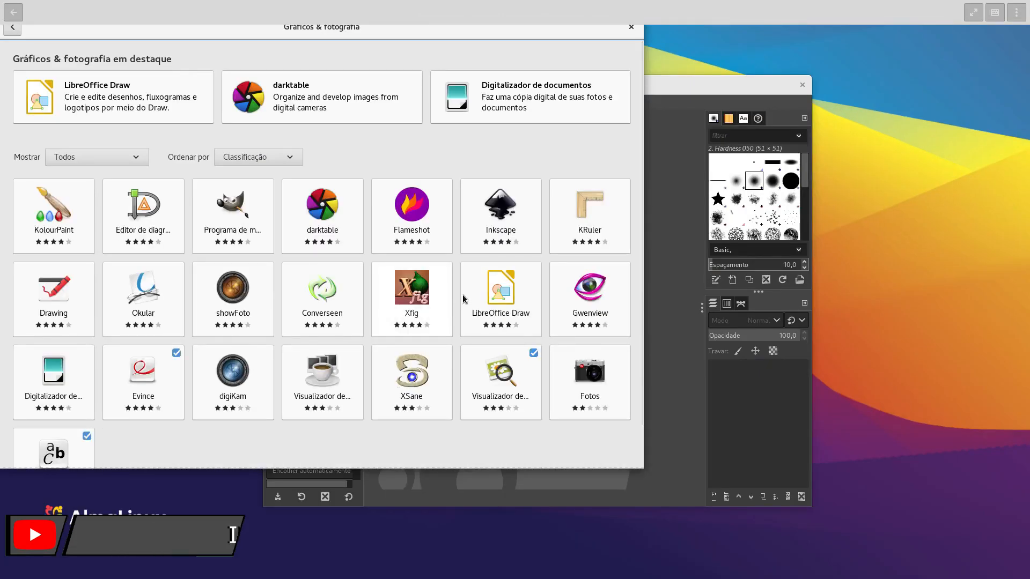
click(222, 214)
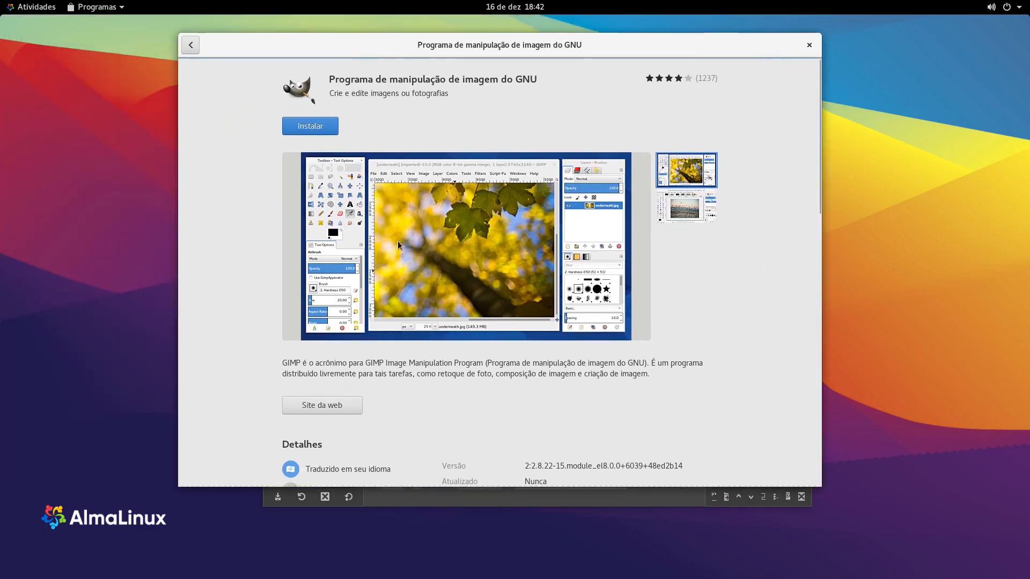
scroll(457, 377, down, 1)
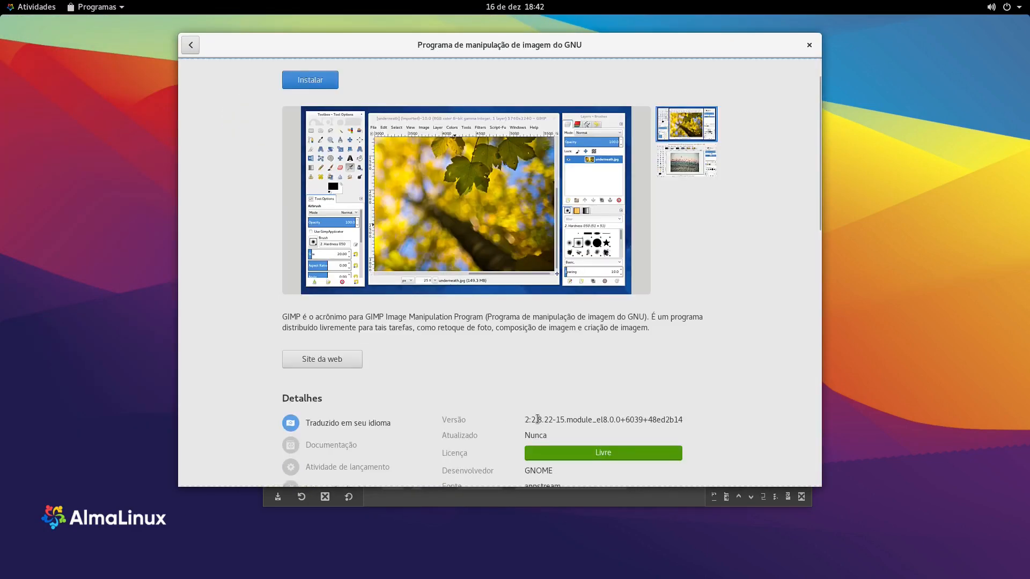
drag(548, 420, 518, 419)
Search the whole Programas catalogue for "gimp", and close both the Programas and GIMP windows
click(191, 49)
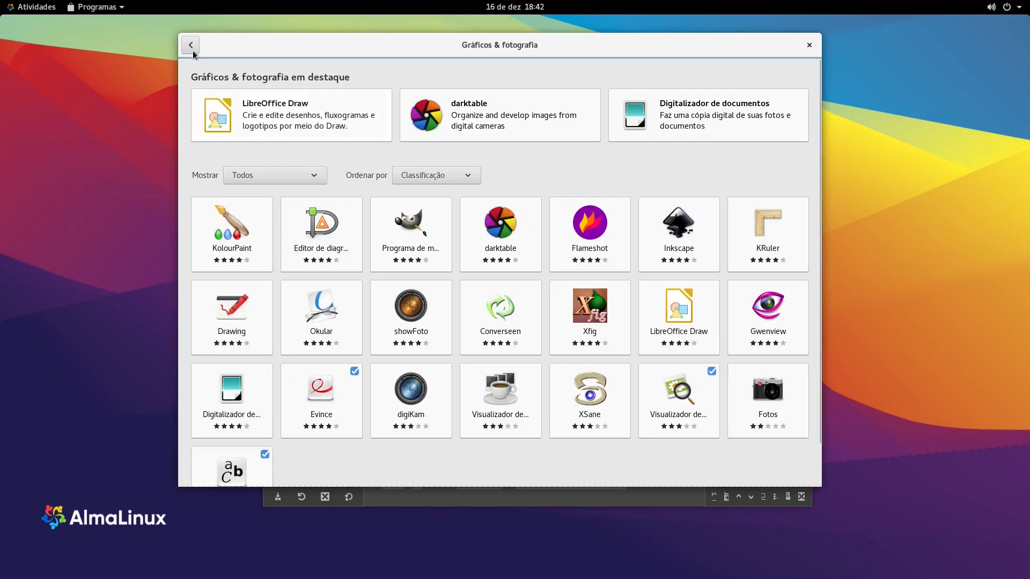
click(192, 47)
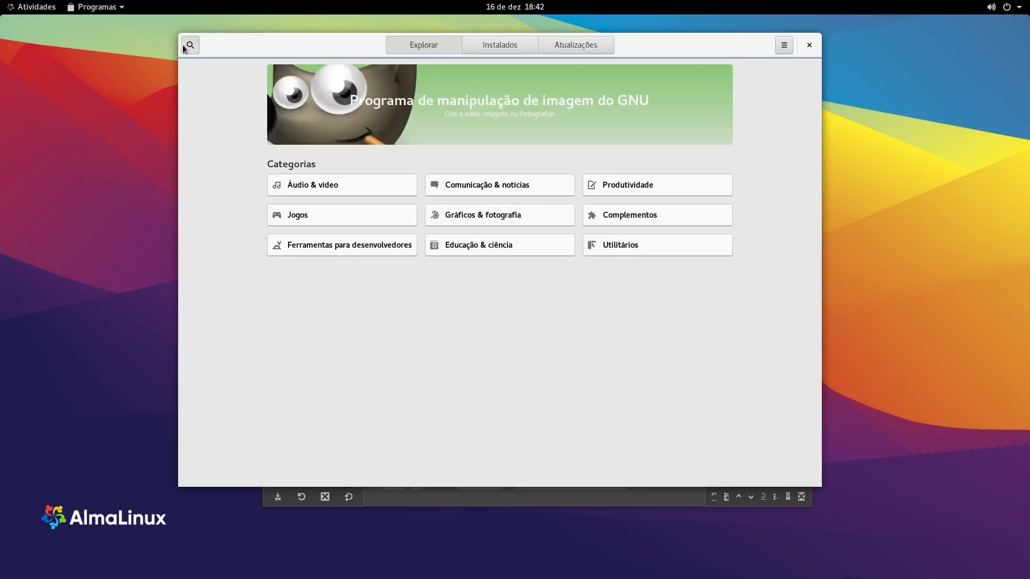
click(183, 46)
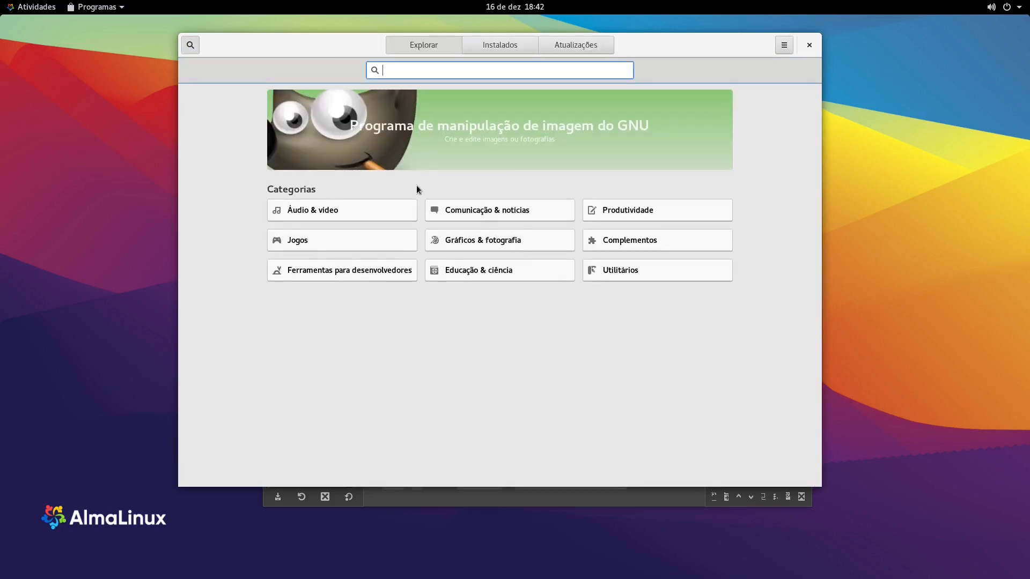
text(gimp)
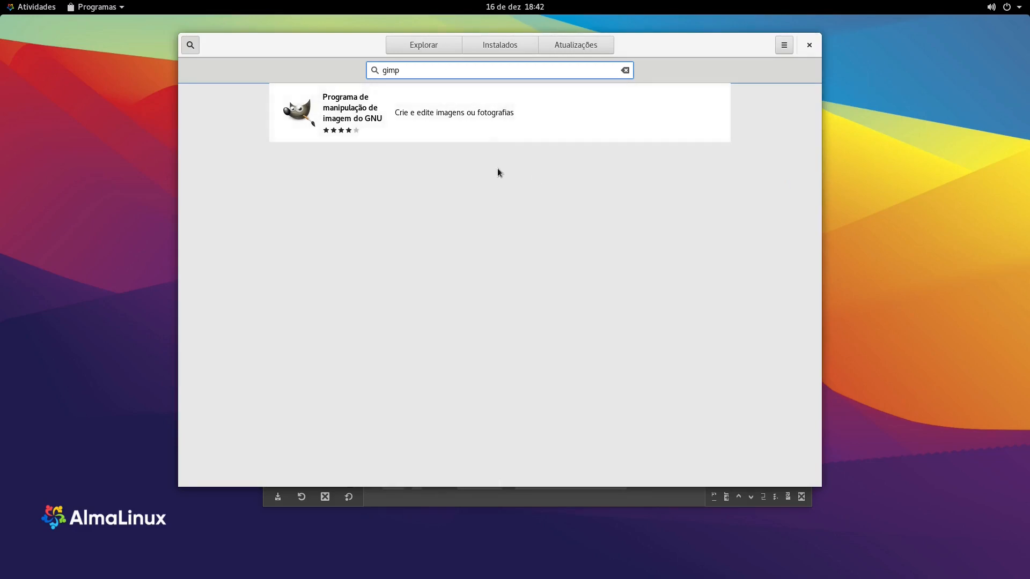
click(810, 46)
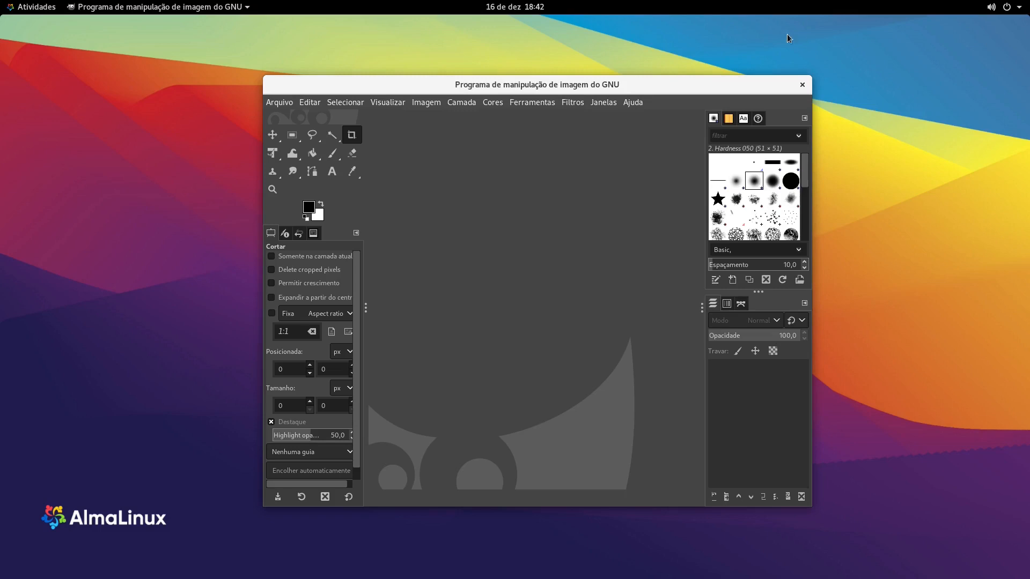
click(802, 84)
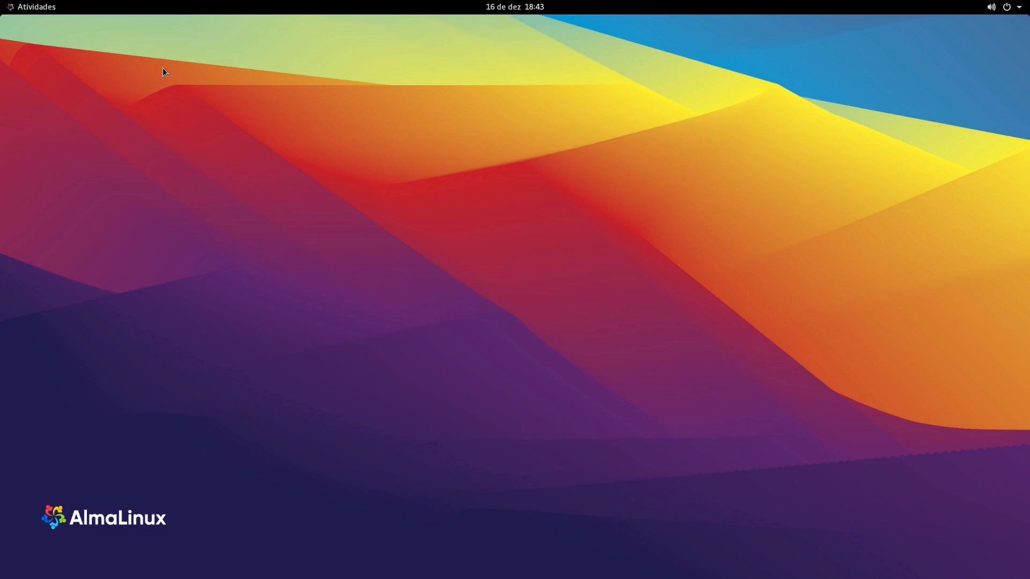
Open Firefox, maximize its window and load google.com
click(28, 7)
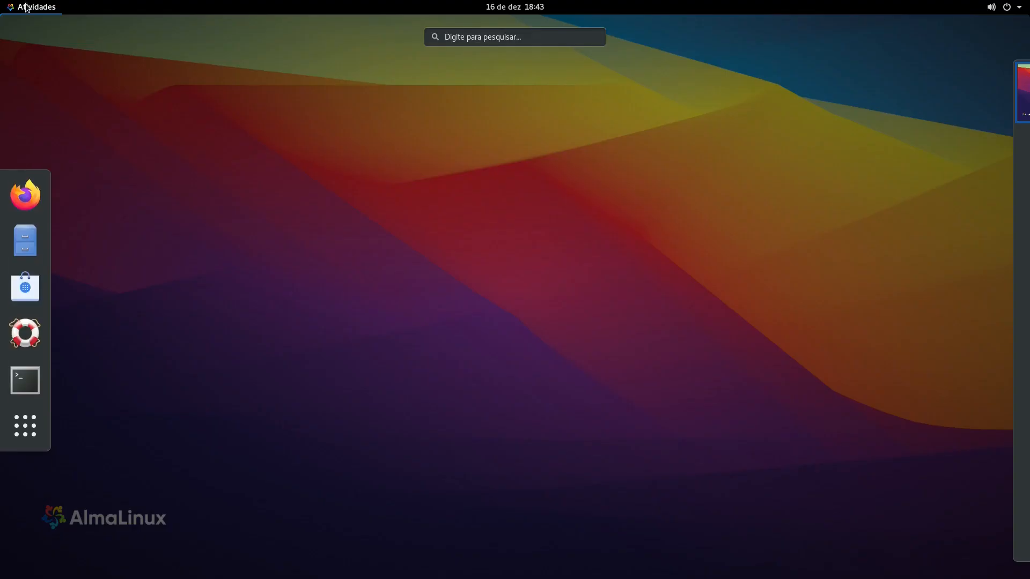
click(26, 195)
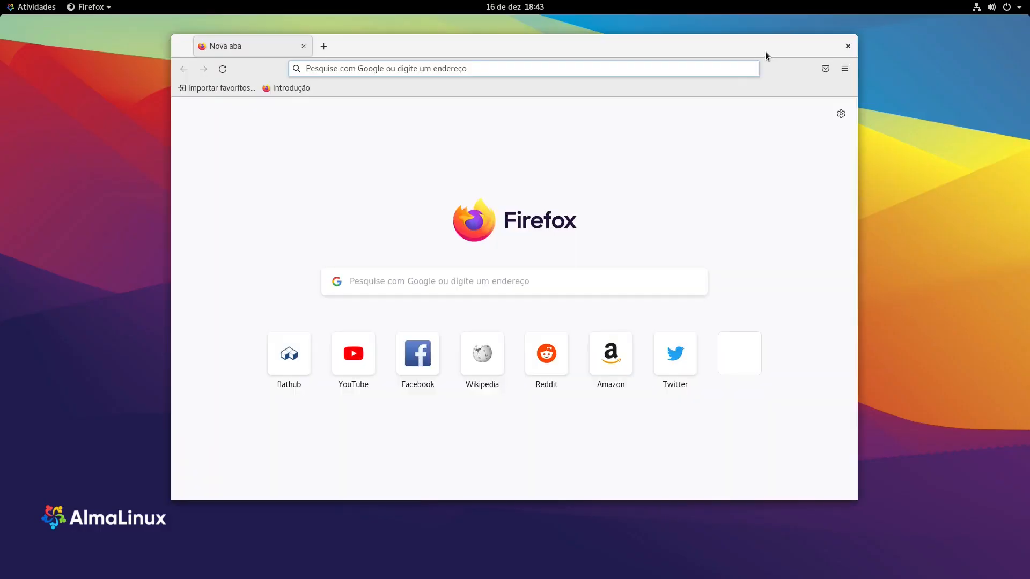
double_click(765, 51)
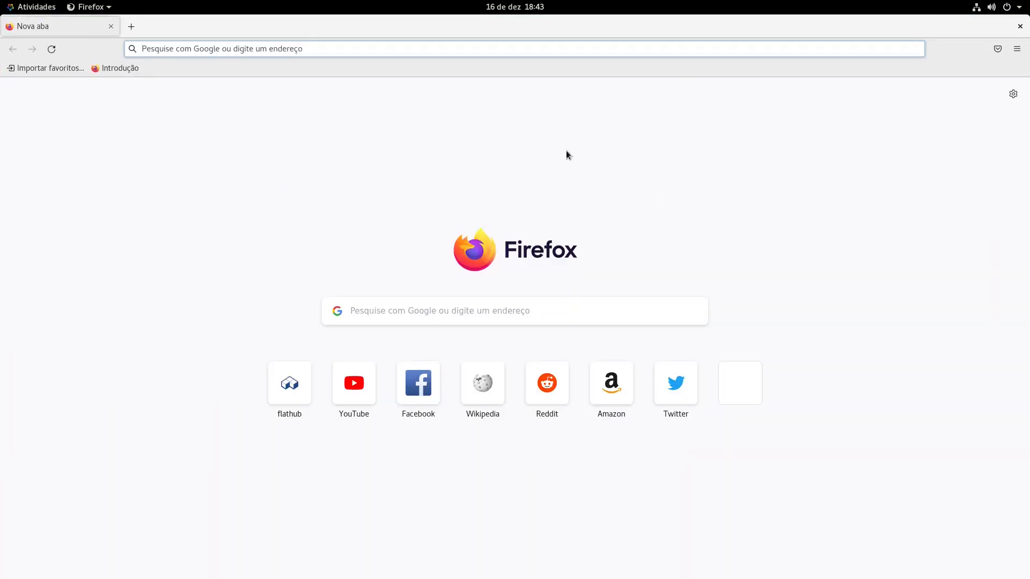
text(google.com/)
key(Return)
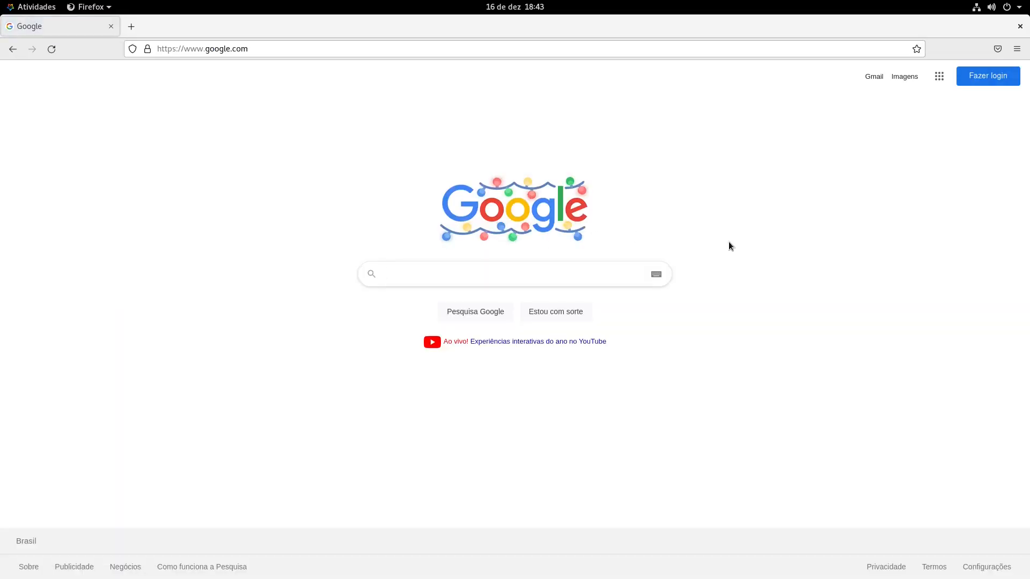
Search Google for "chrome br" and open the Brazilian Portuguese Navegador da Web Google Chrome page
text(chrome)
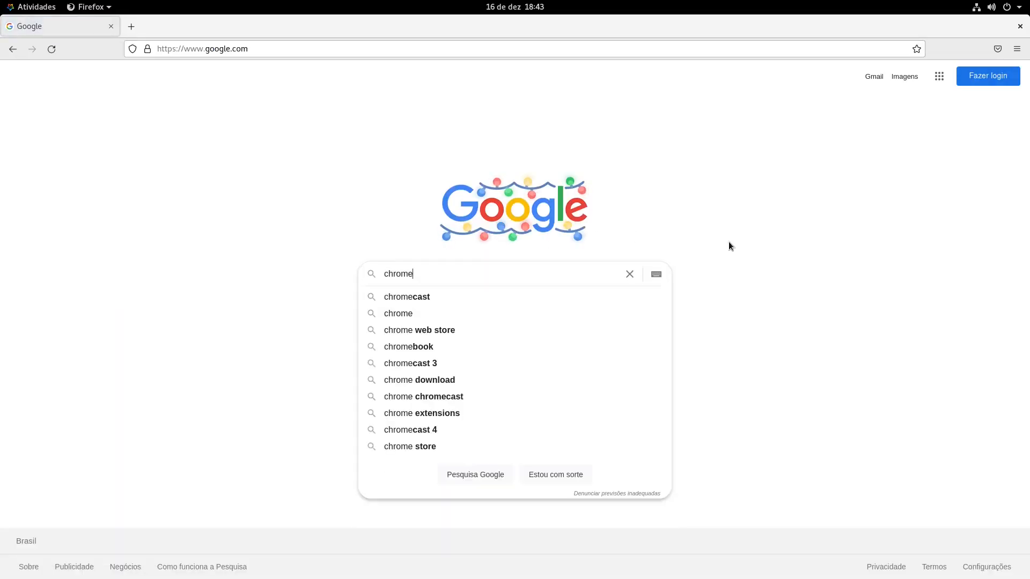
text( br)
key(Return)
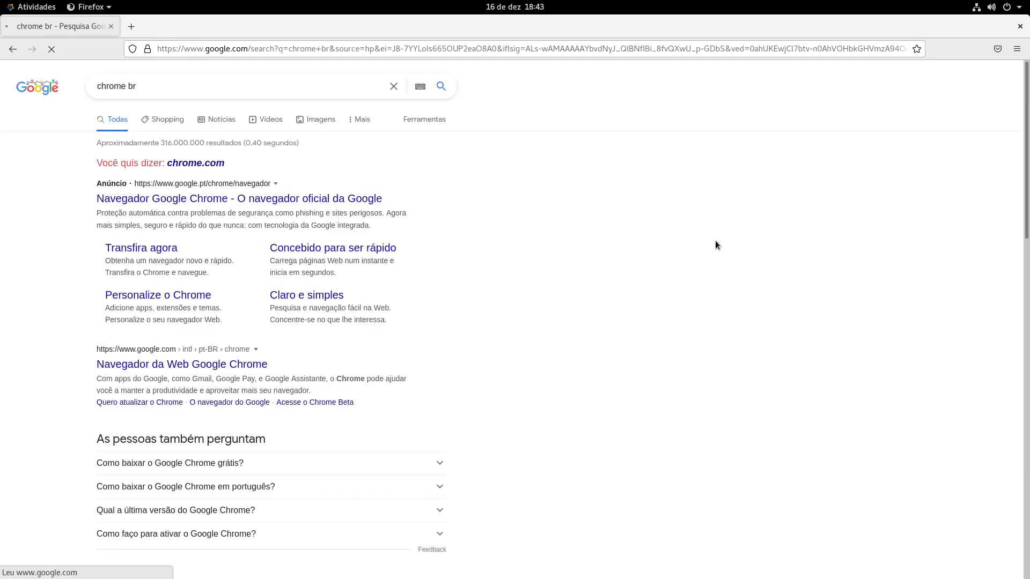
click(161, 369)
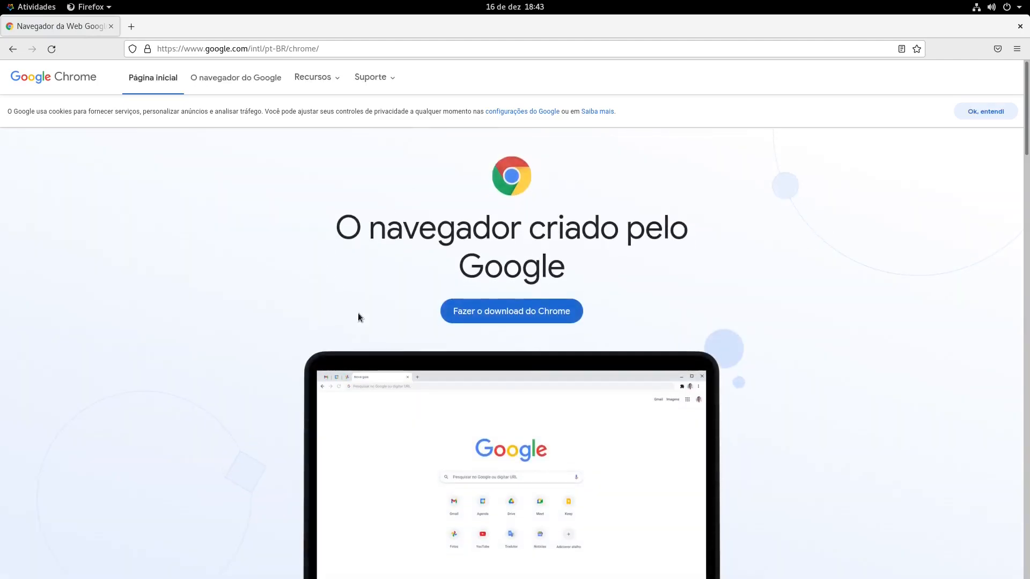
Accept the cookie notice, download Chrome as the 64-bit .rpm package for Fedora/openSUSE and open it with Instalação de programa
click(971, 112)
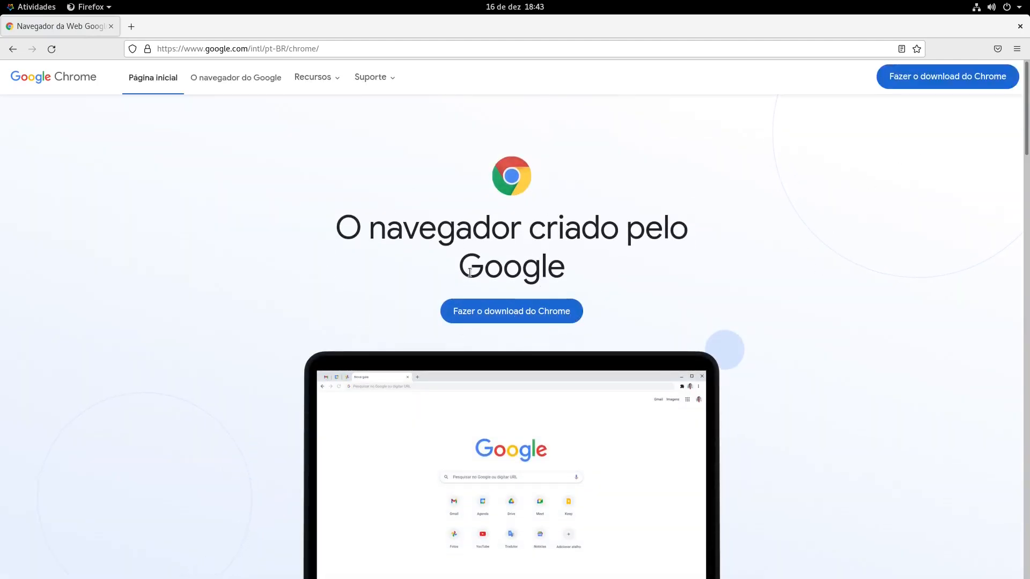
click(511, 311)
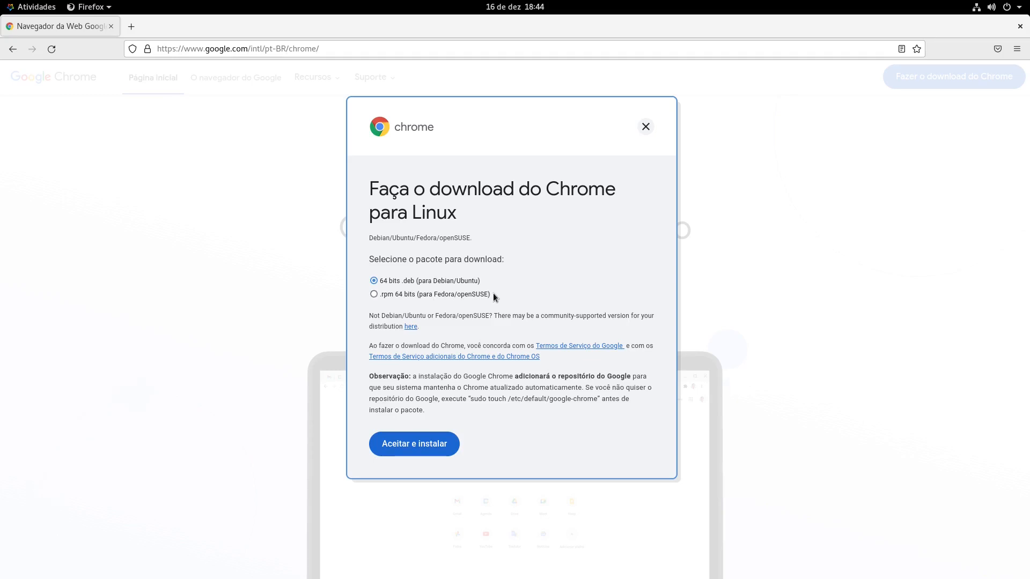
click(374, 294)
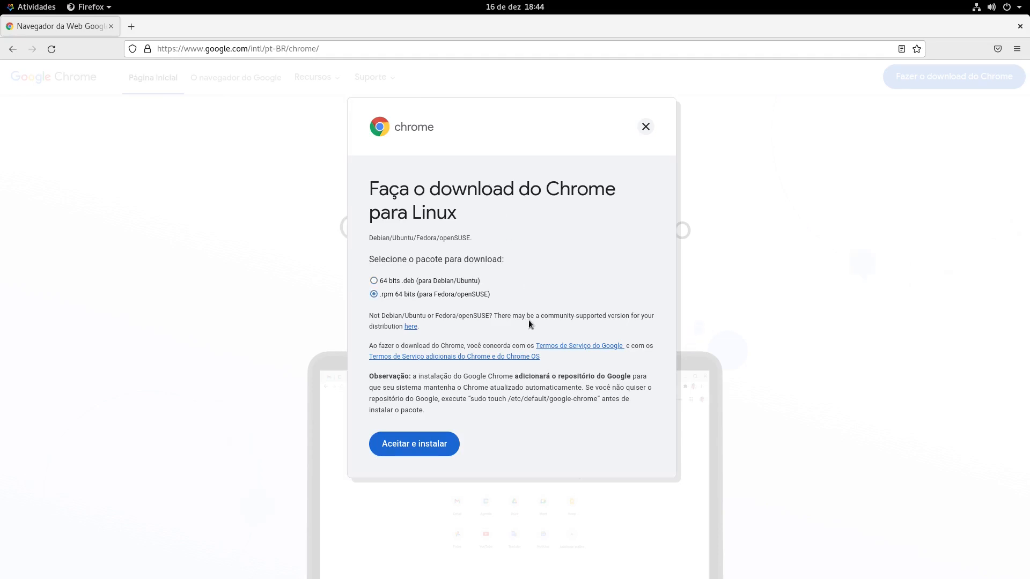
click(428, 446)
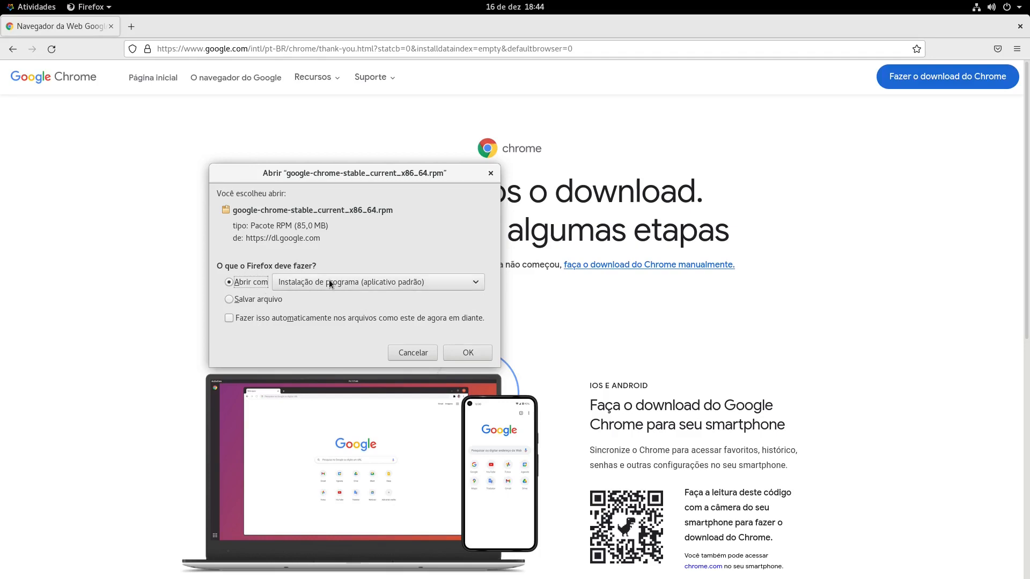
click(461, 353)
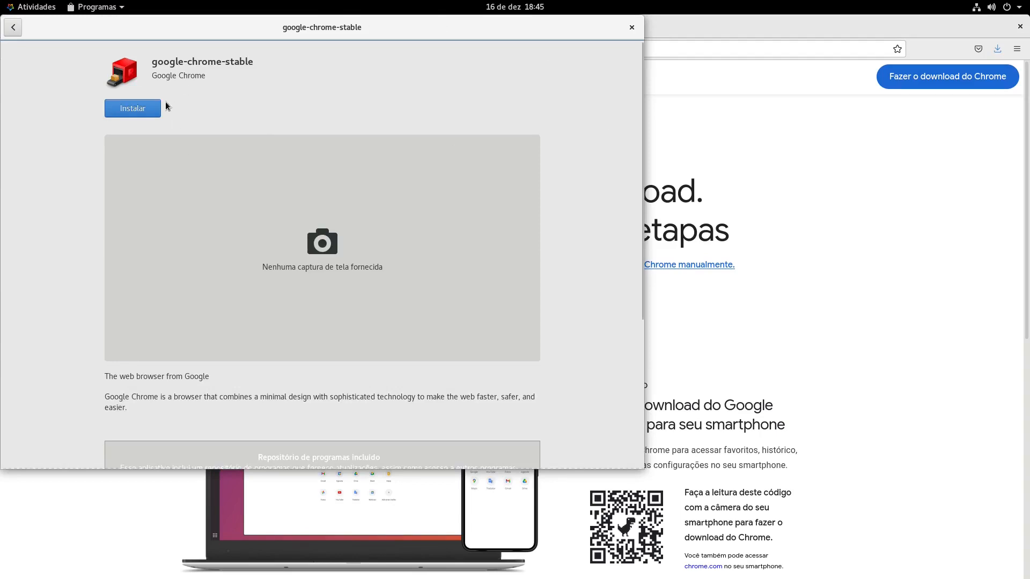
Install google-chrome-stable, authenticating with the administrator password, and close the Programas window
click(140, 107)
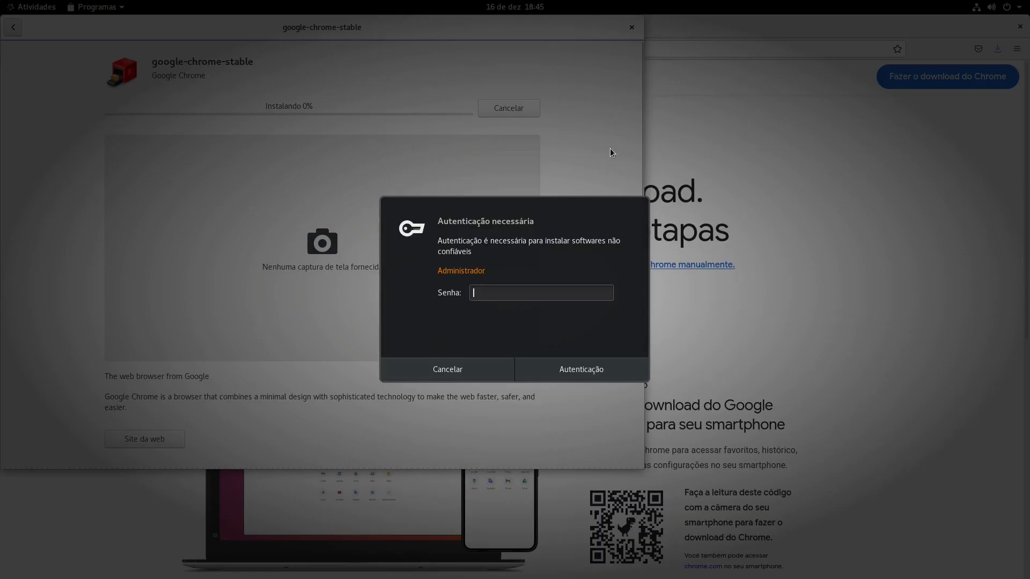
text(•••••)
key(Return)
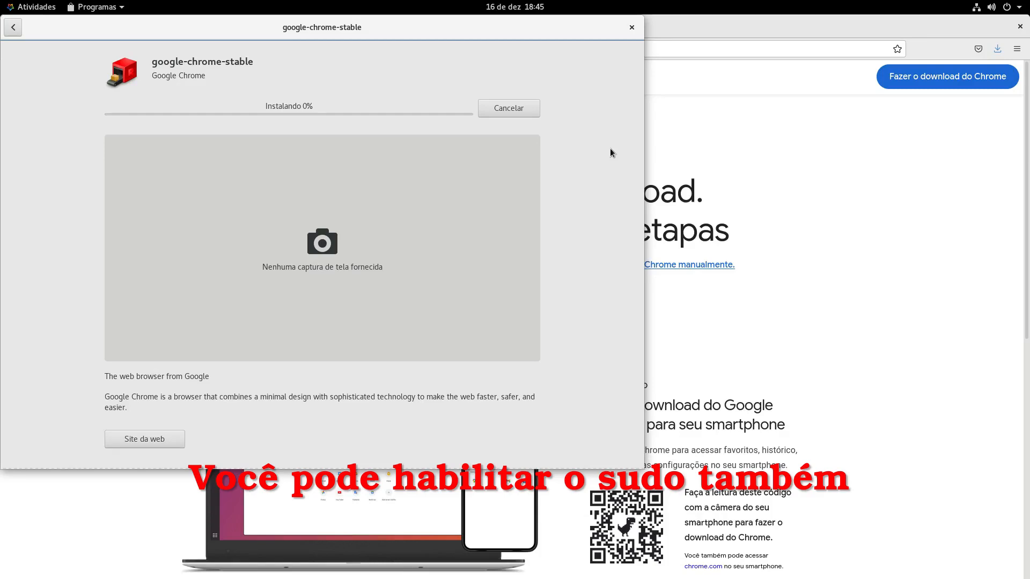
click(632, 26)
Launch Google Chrome from the list of all installed applications
mouse_move(0, 0)
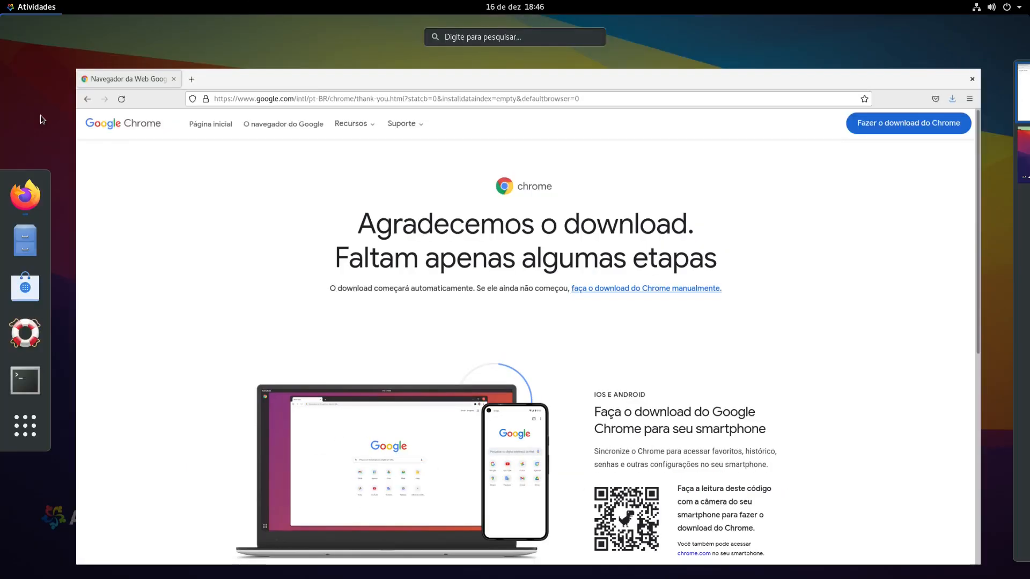
click(35, 436)
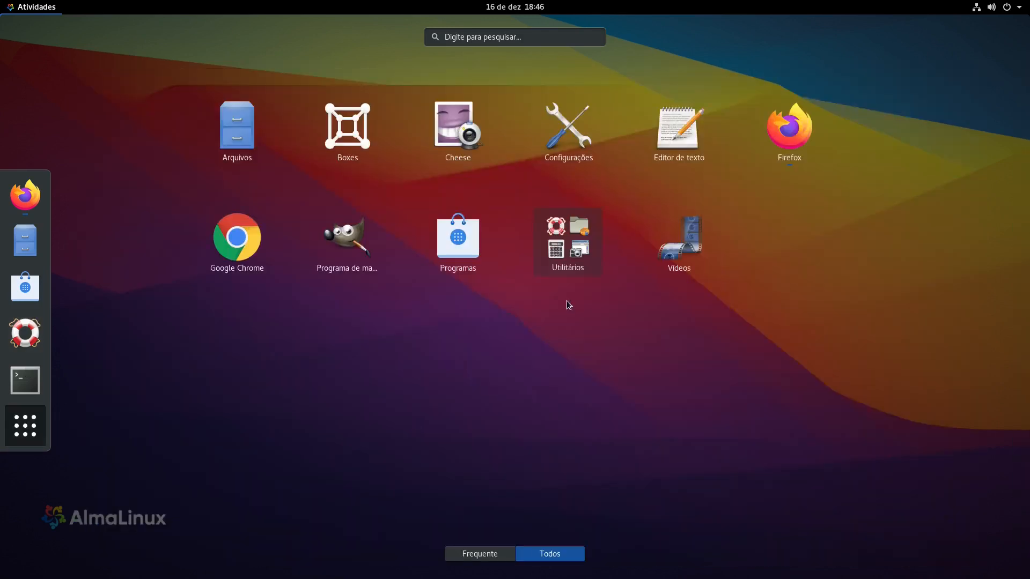
click(236, 246)
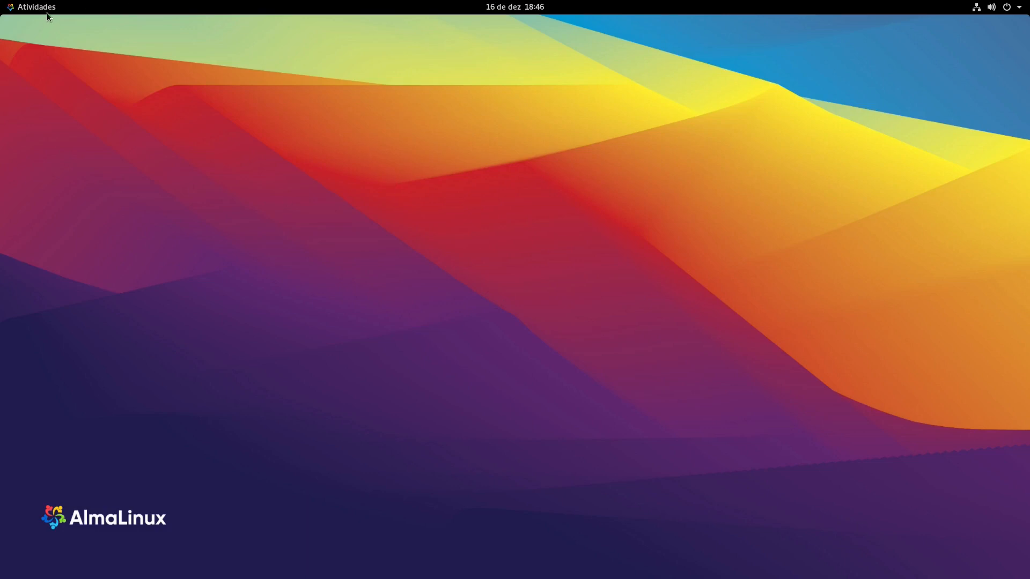
Open a new terminal and move its window from the upper part of the desktop to near the middle
click(30, 8)
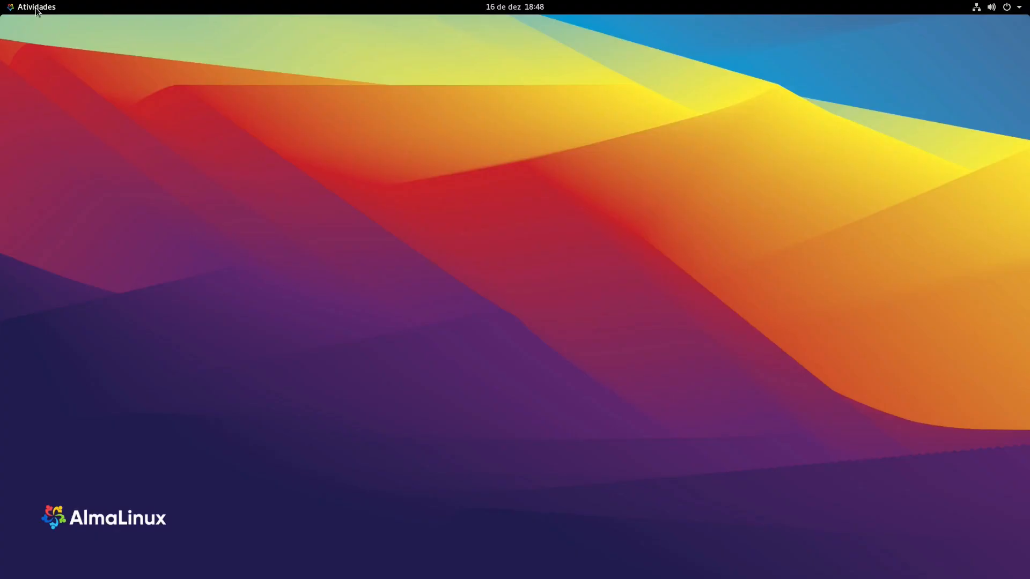
click(36, 9)
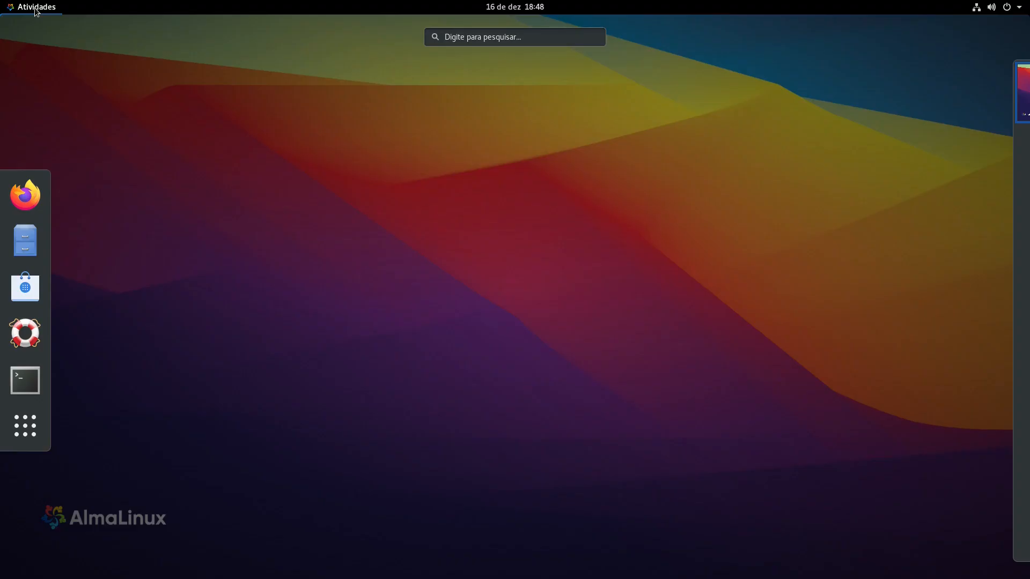
click(24, 378)
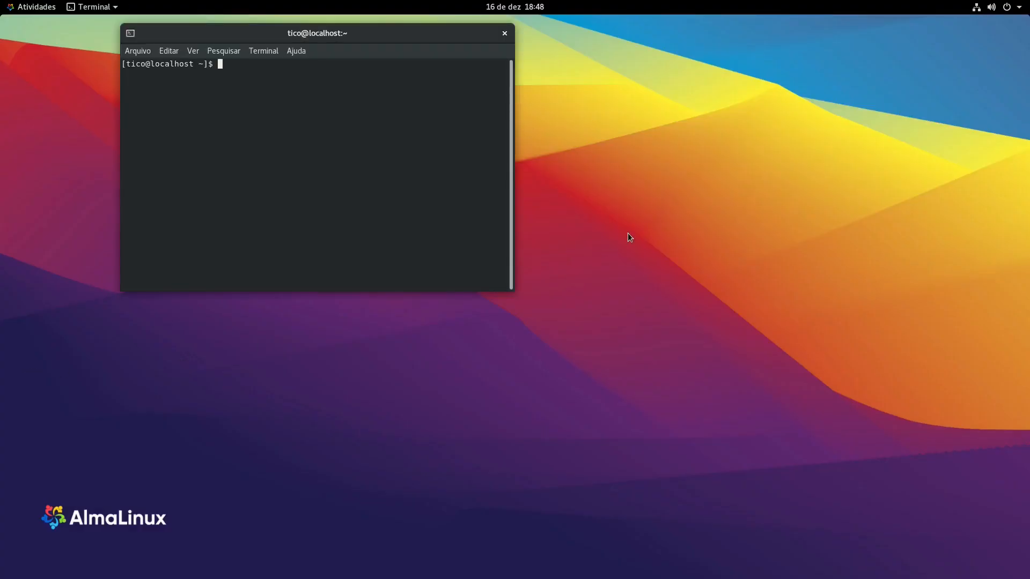
drag(371, 29, 572, 150)
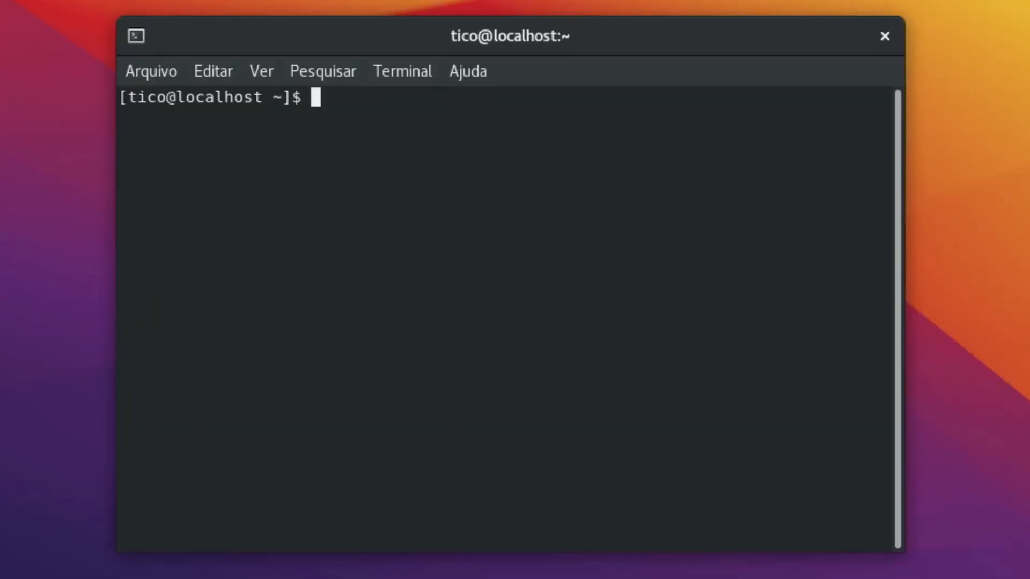
Switch the terminal session to root with su, entering the root password
text(su)
key(Return)
key(Return)
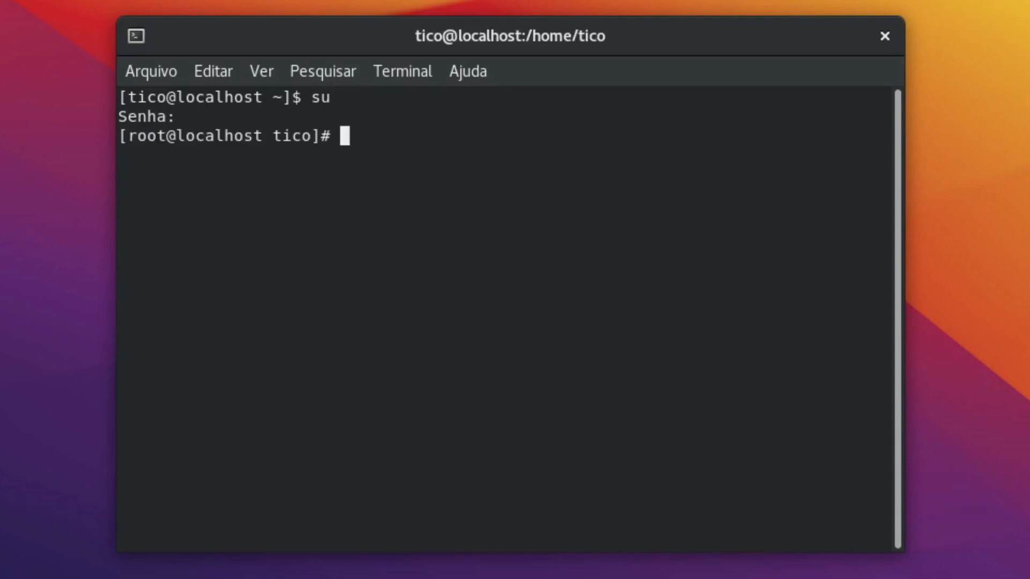
Remove the package google-chrome-stable-96.0.4664.110-1.x86_64 with dnf remove and confirm the transaction with s
text(dnf )
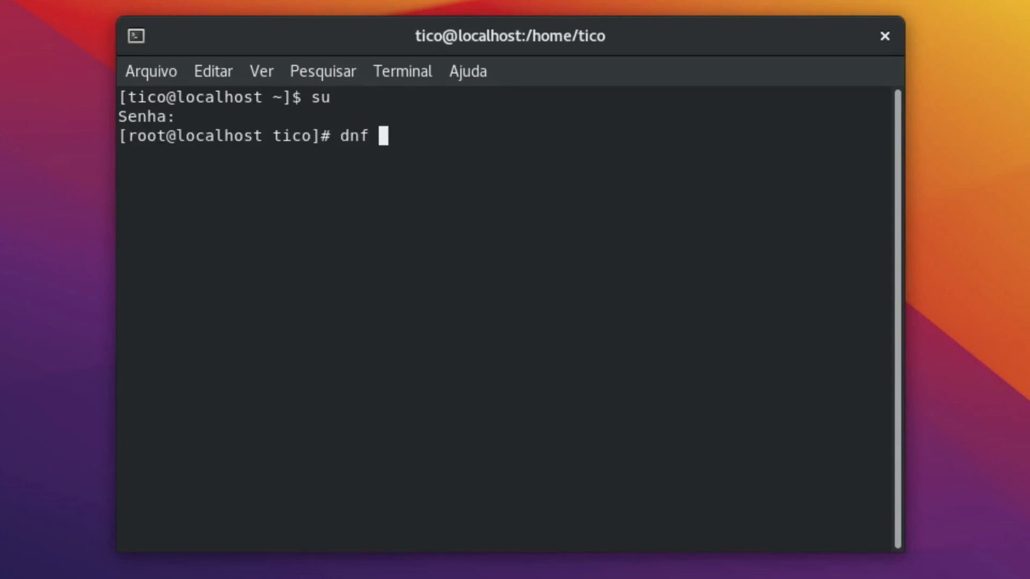
text(remove goo)
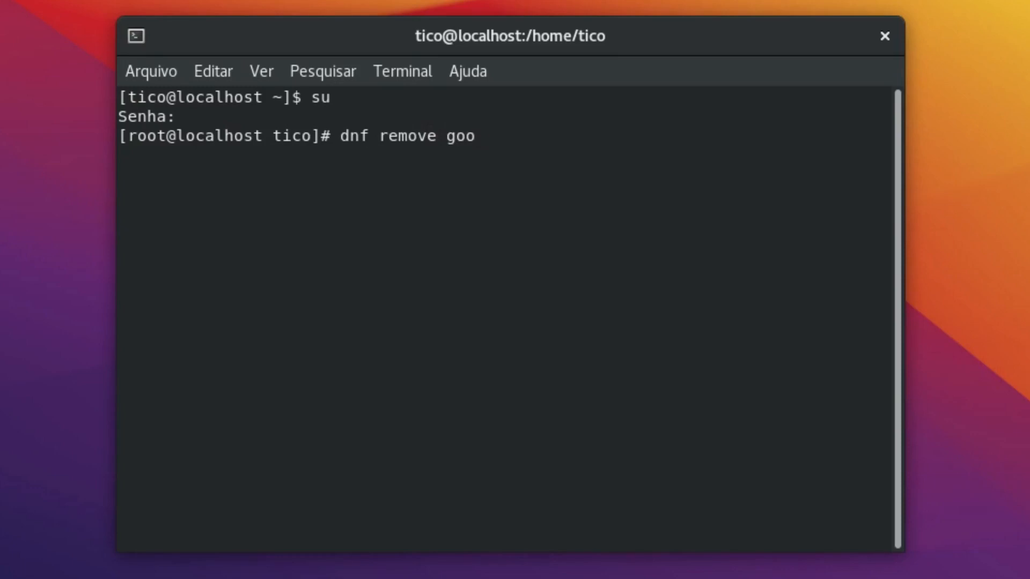
key(Tab)
key(Tab)
text(c)
key(Tab)
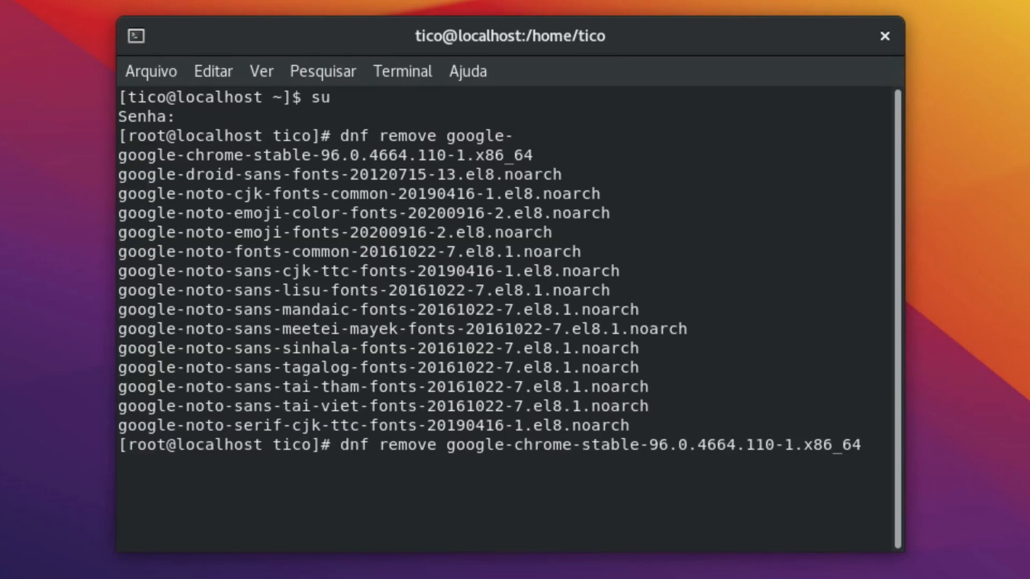
key(Return)
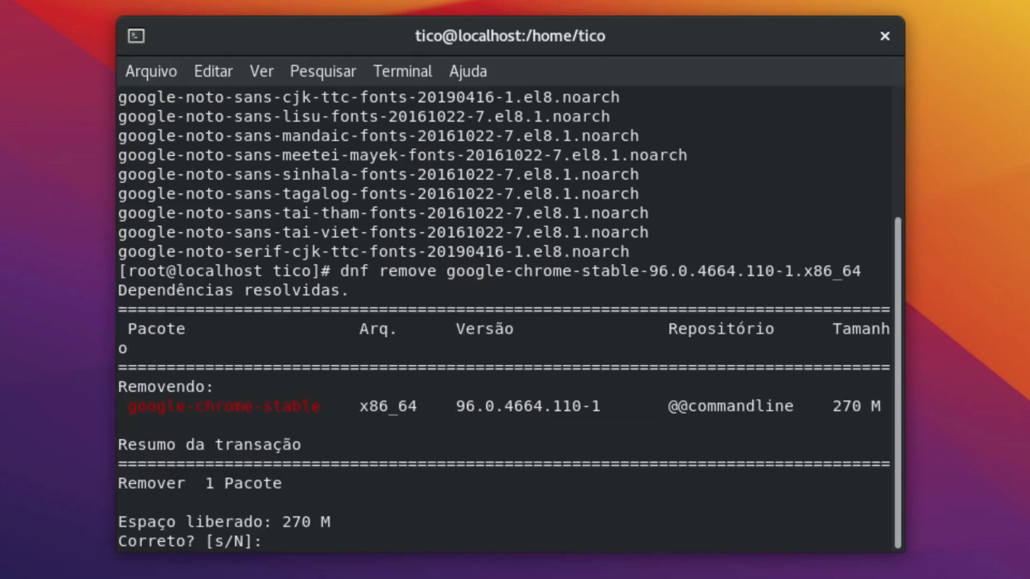
text(s)
key(Return)
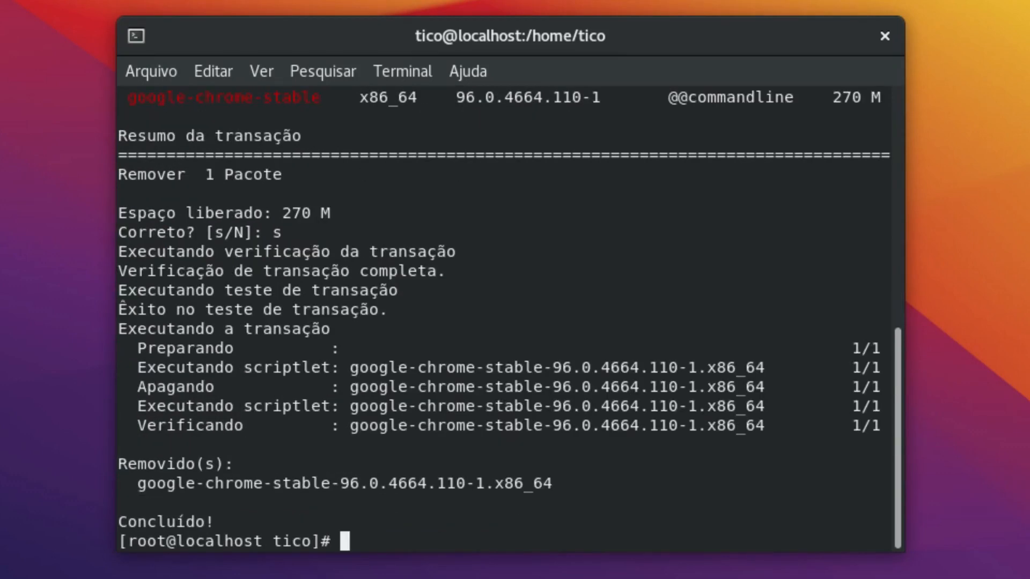
Close the terminal despite its running process and launch Firefox from the list of all installed applications
click(883, 34)
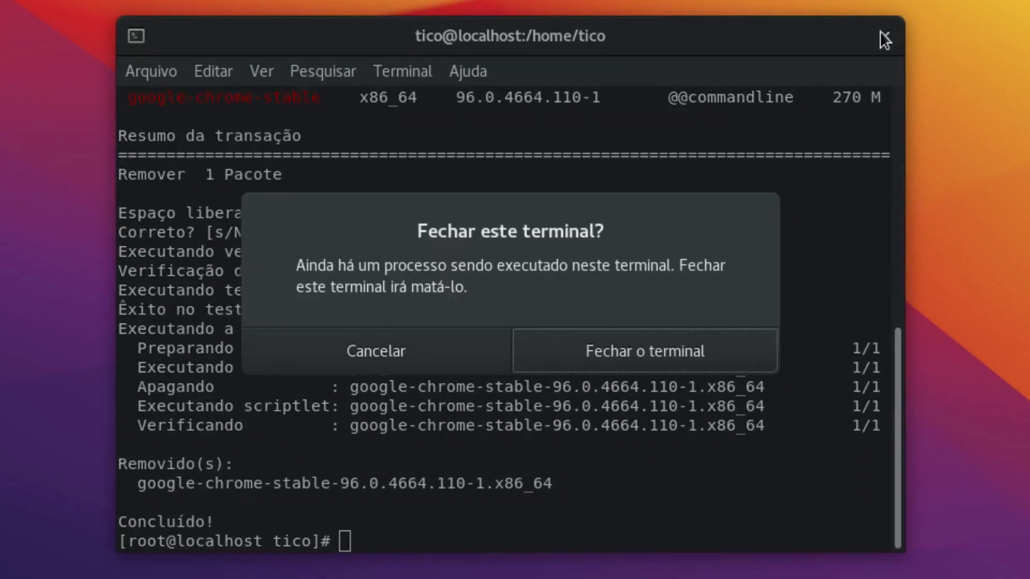
click(644, 349)
click(32, 6)
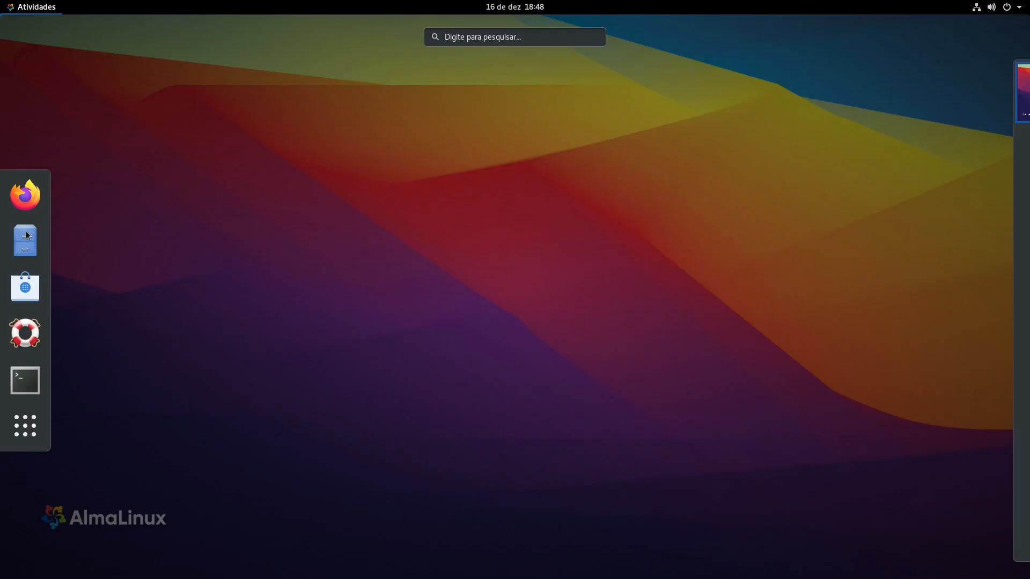
click(25, 427)
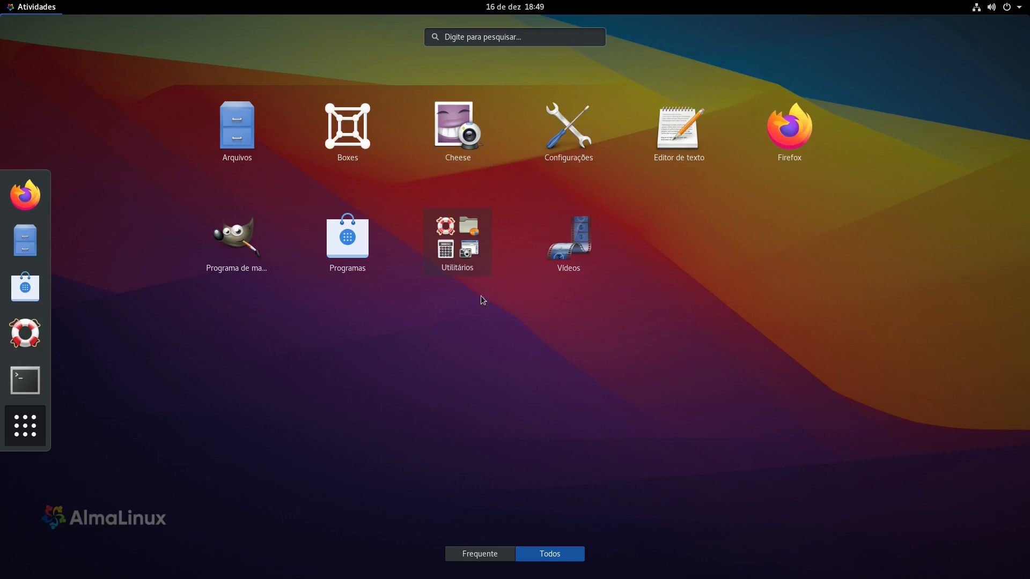
click(799, 129)
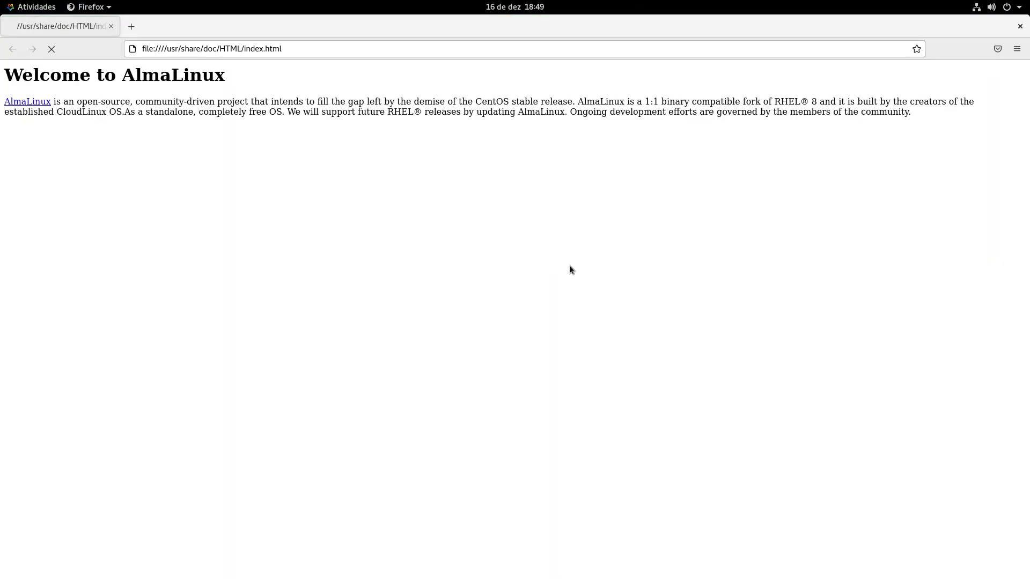
Search Google for "chrome browser" and open the Google Chrome download page
click(131, 27)
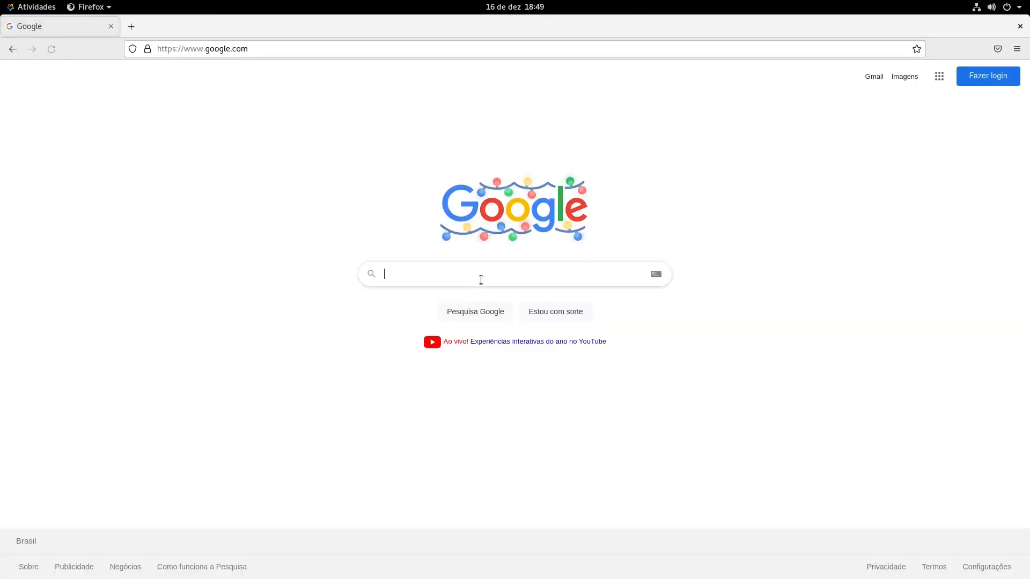
click(481, 279)
text(chr)
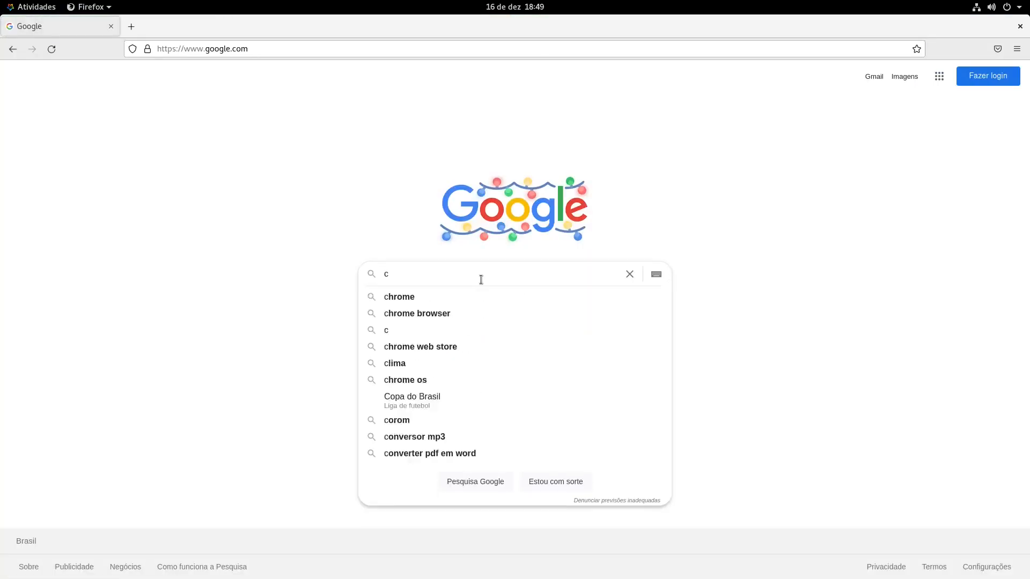
click(462, 313)
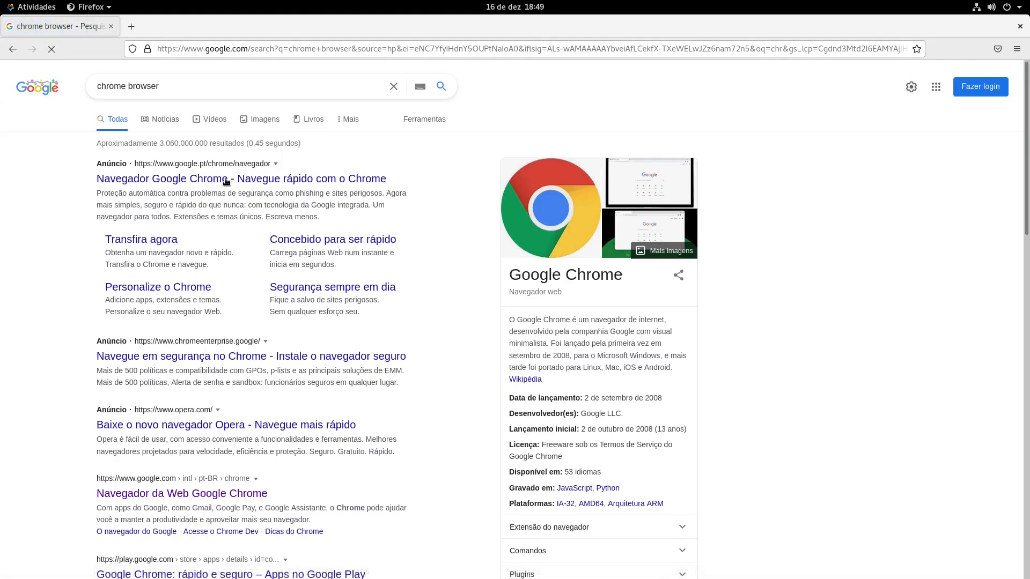
click(214, 179)
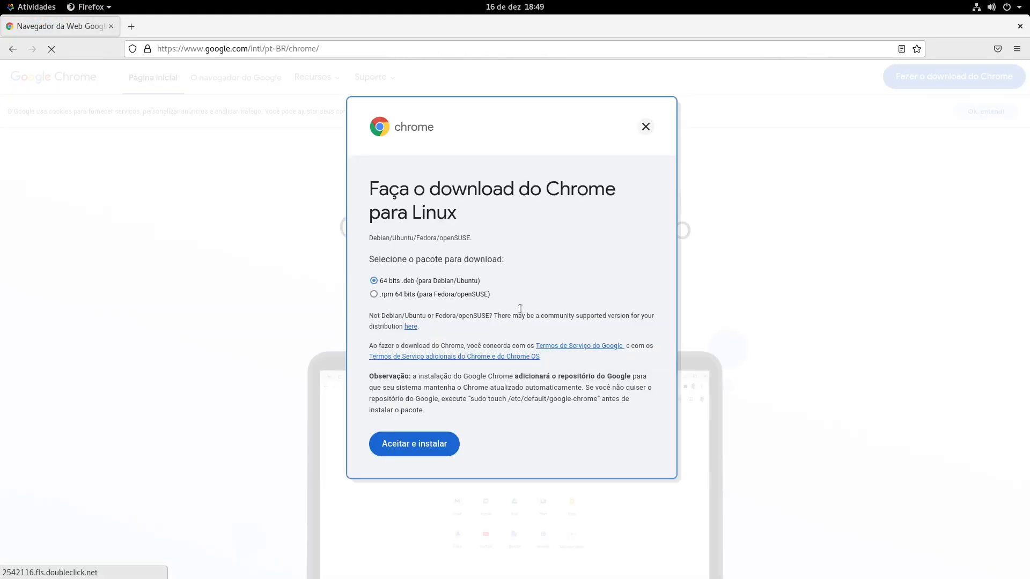
Choose the 64-bit .rpm package for Fedora/openSUSE, accept the terms and save google-chrome-stable_current_x86_64.rpm to disk
click(400, 294)
click(388, 444)
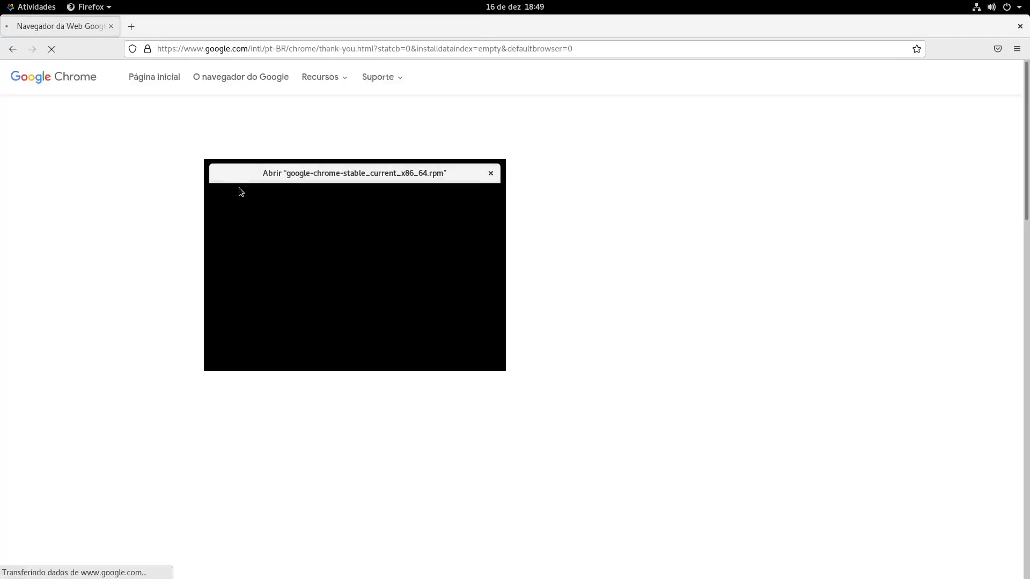
click(229, 299)
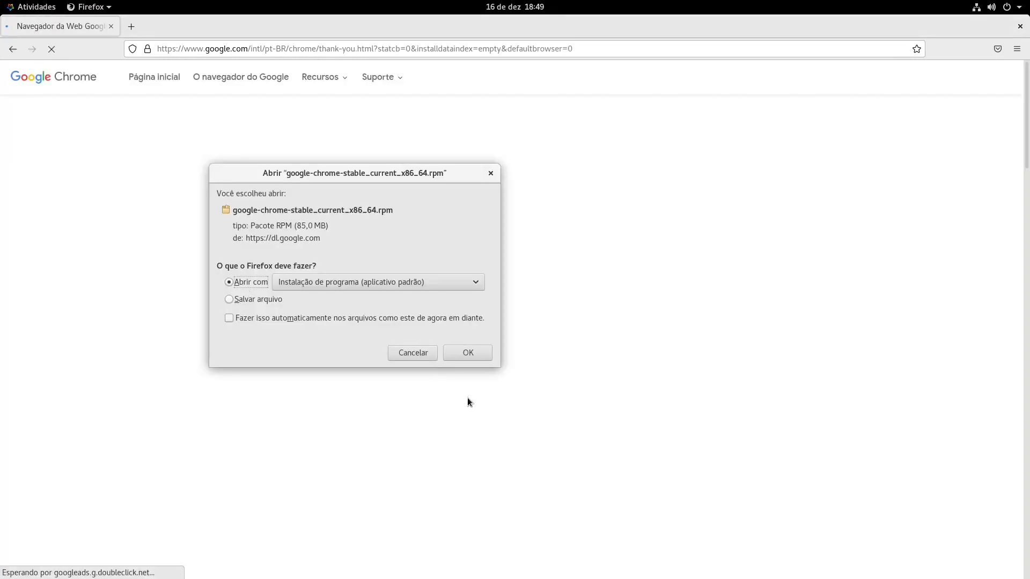
click(467, 352)
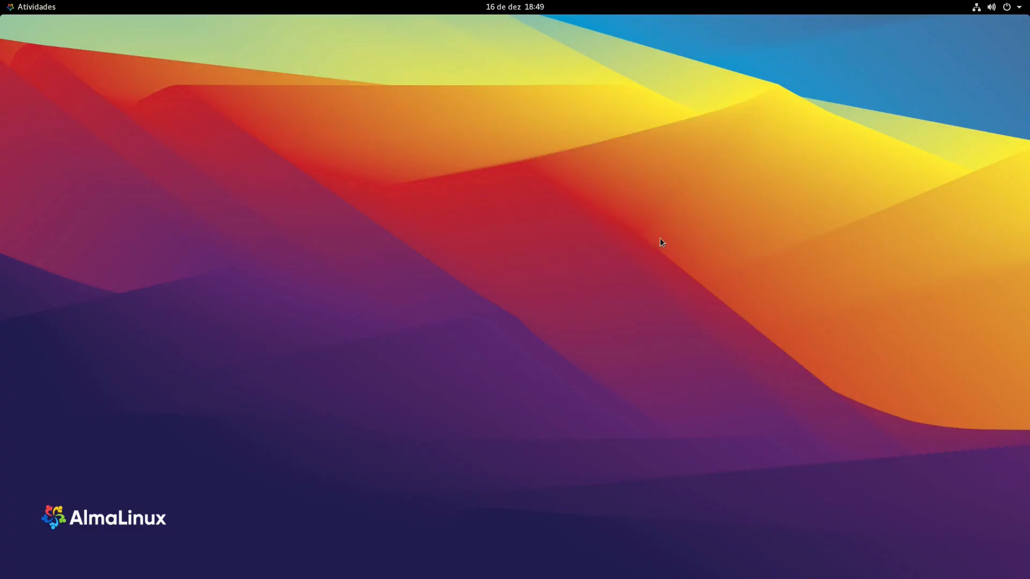
Open the Downloads folder in Arquivos and start a terminal in that folder
click(46, 13)
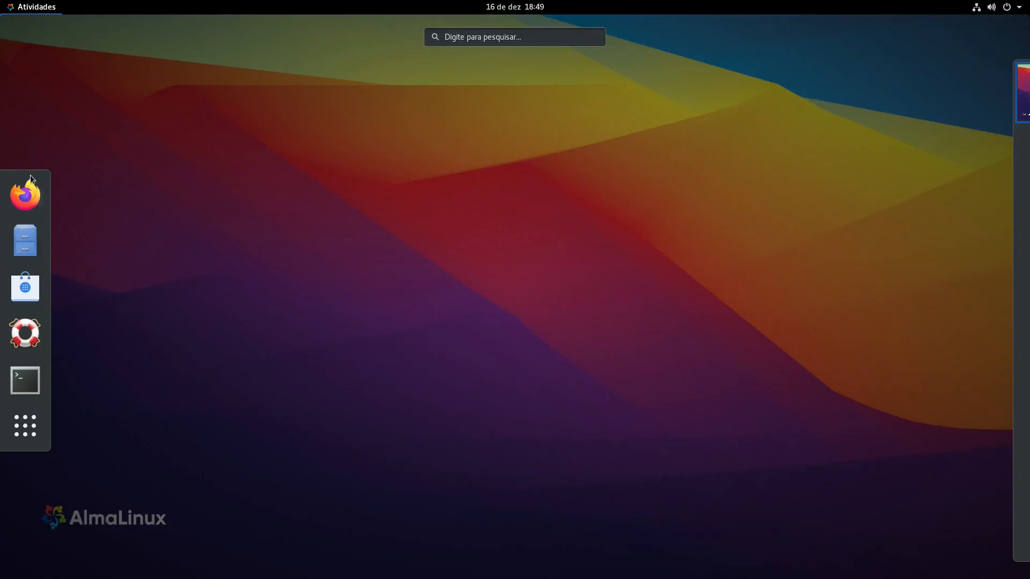
click(26, 242)
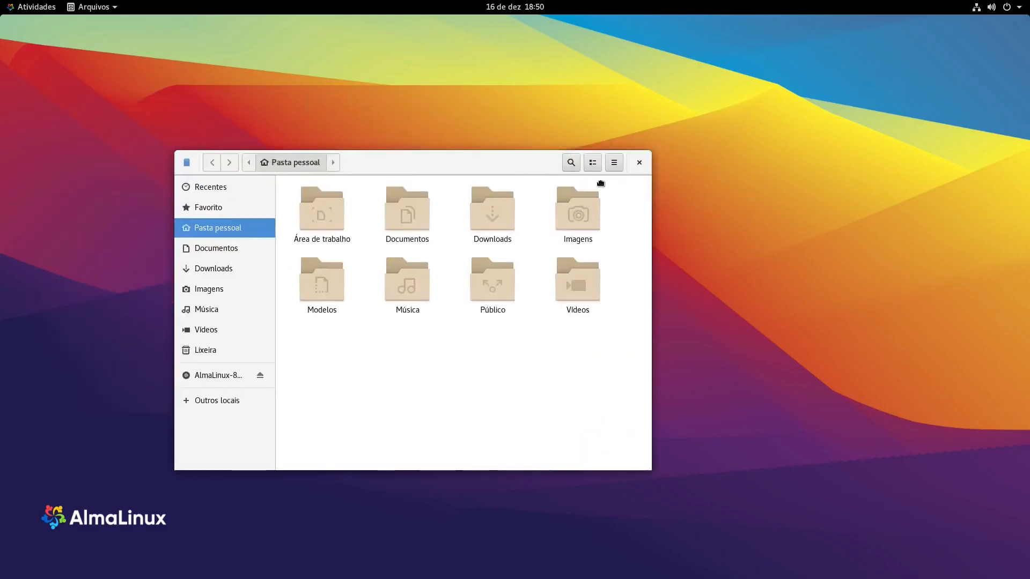
double_click(649, 232)
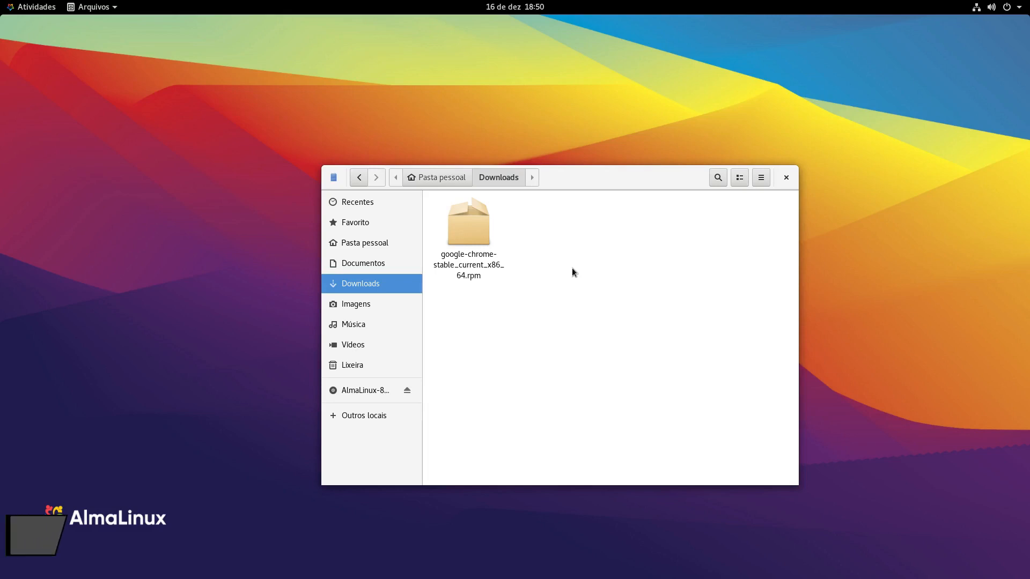
right_click(524, 244)
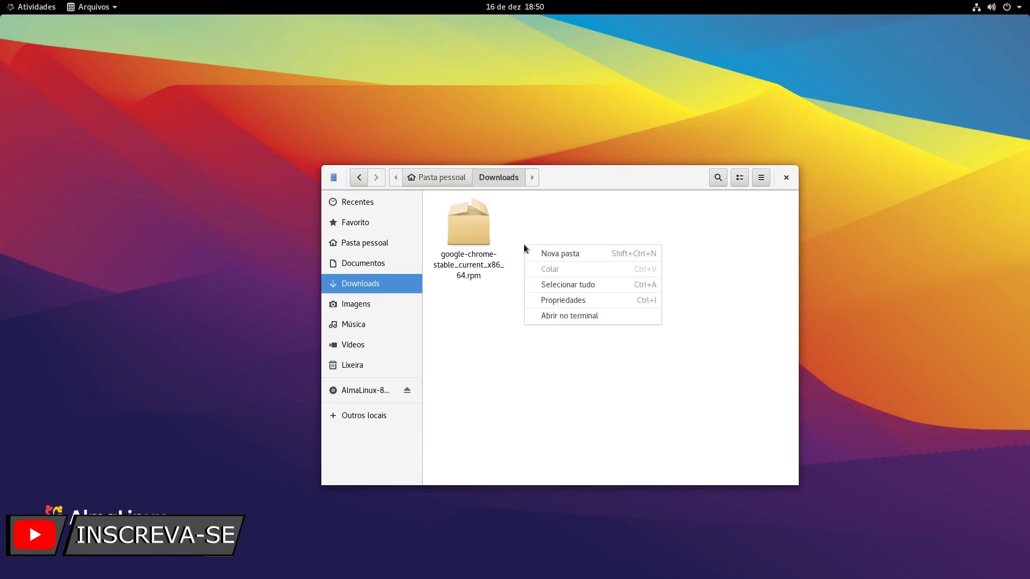
click(587, 319)
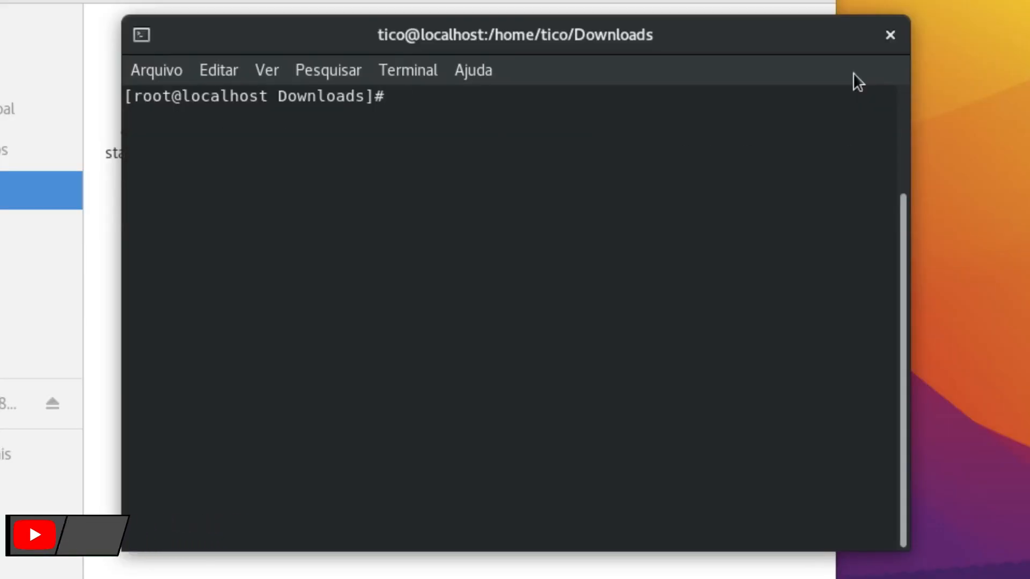
List the Downloads folder with ls and run dnf install google-chrome-stable-96.0.4664.110-1.x86_64 as root
text(ls)
key(Return)
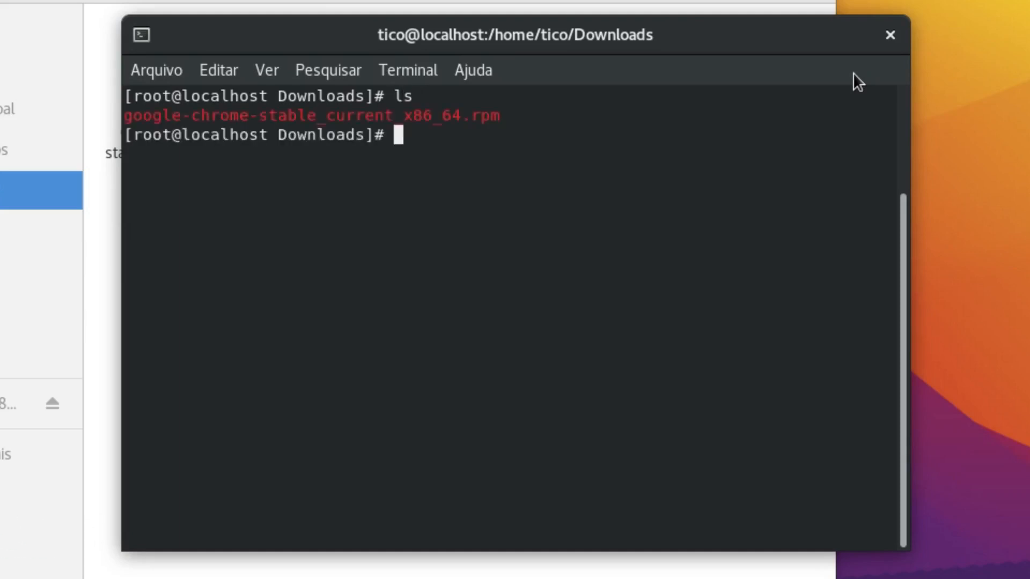
text(dnf insta)
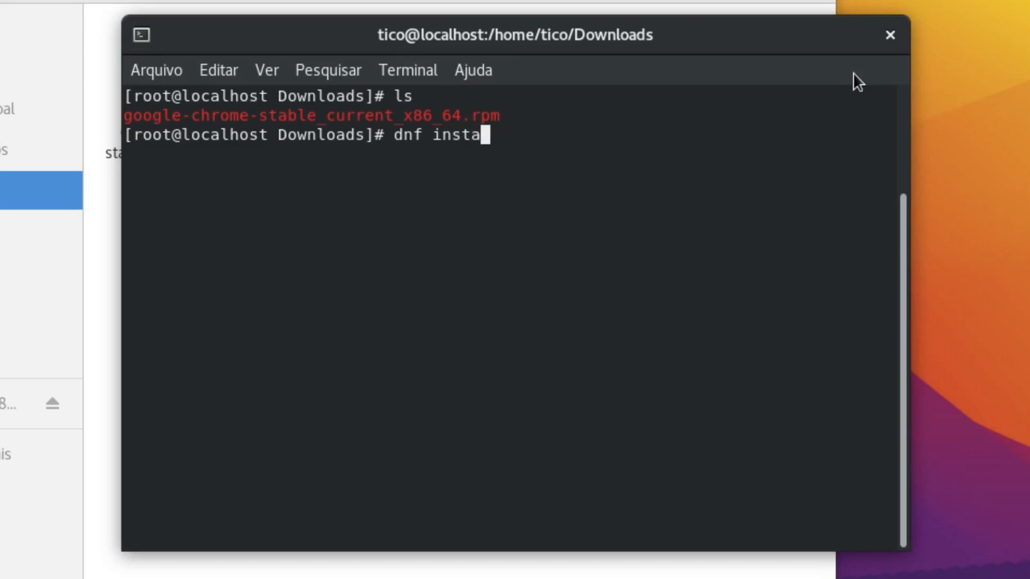
text(ll c)
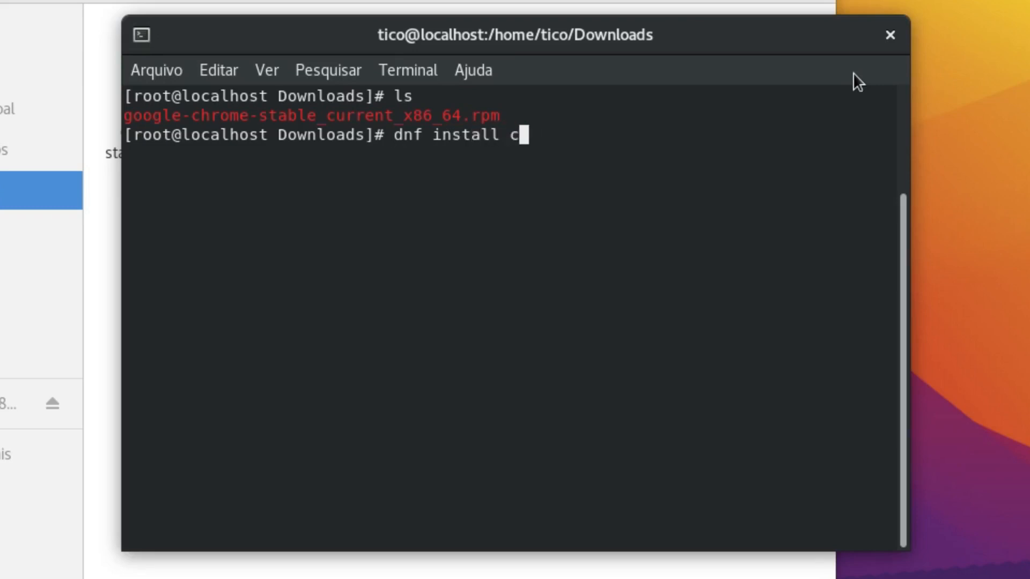
key(BackSpace)
text(goo)
key(Tab)
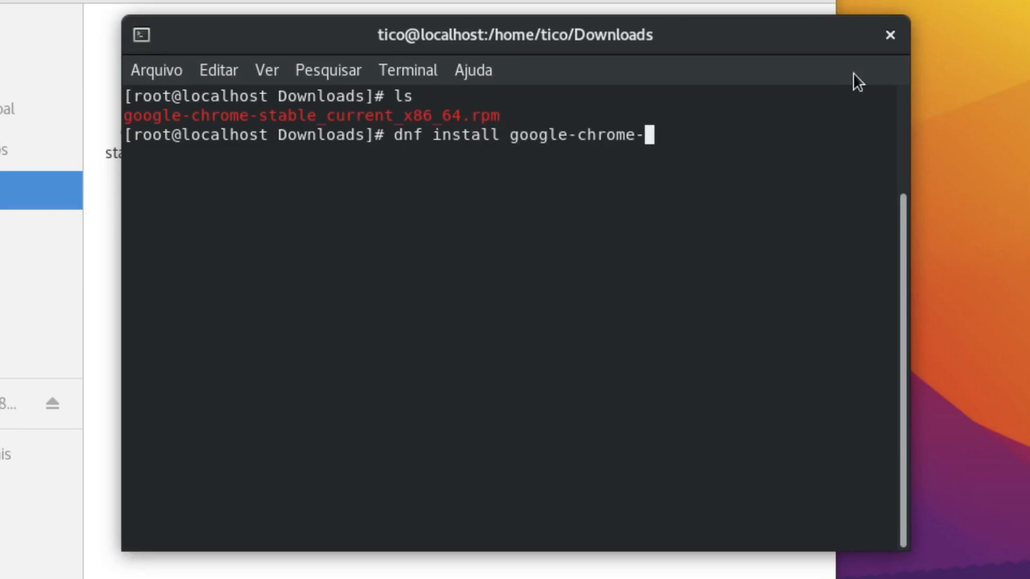
text(s)
key(Tab)
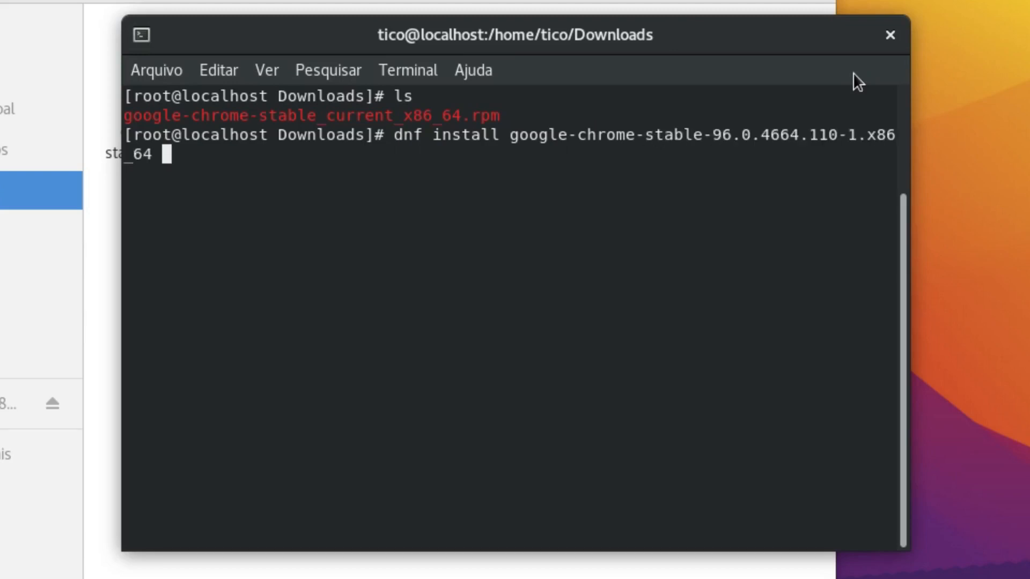
key(Return)
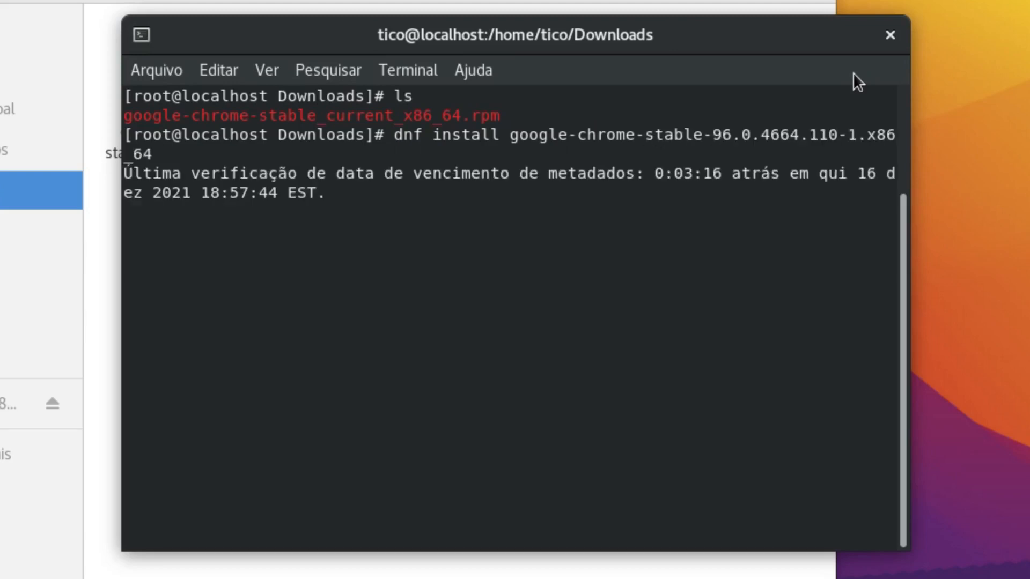
Answer s to the Chrome installation transaction and to importing Google's package signing keys
text(s)
key(Return)
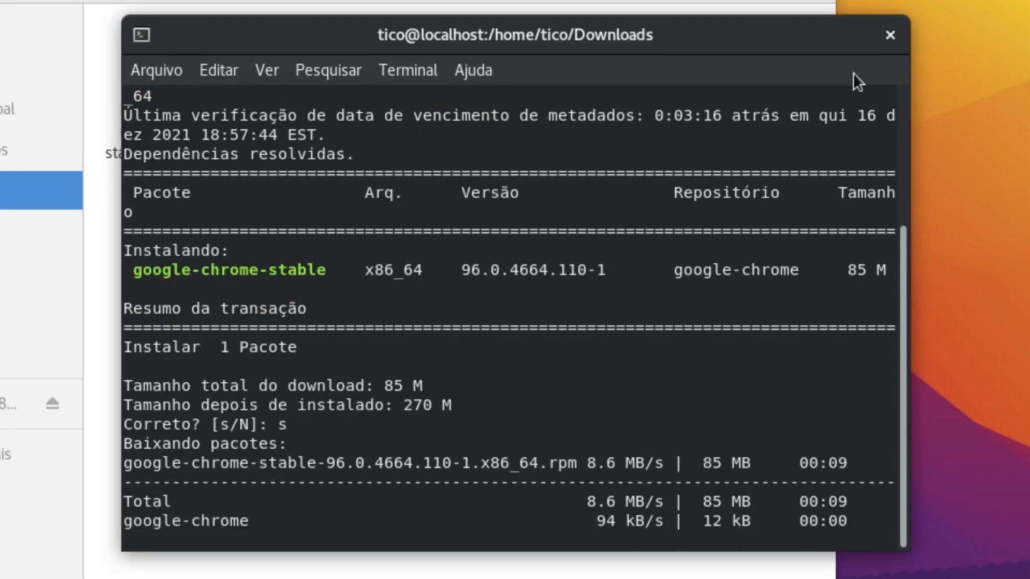
text(s)
key(Return)
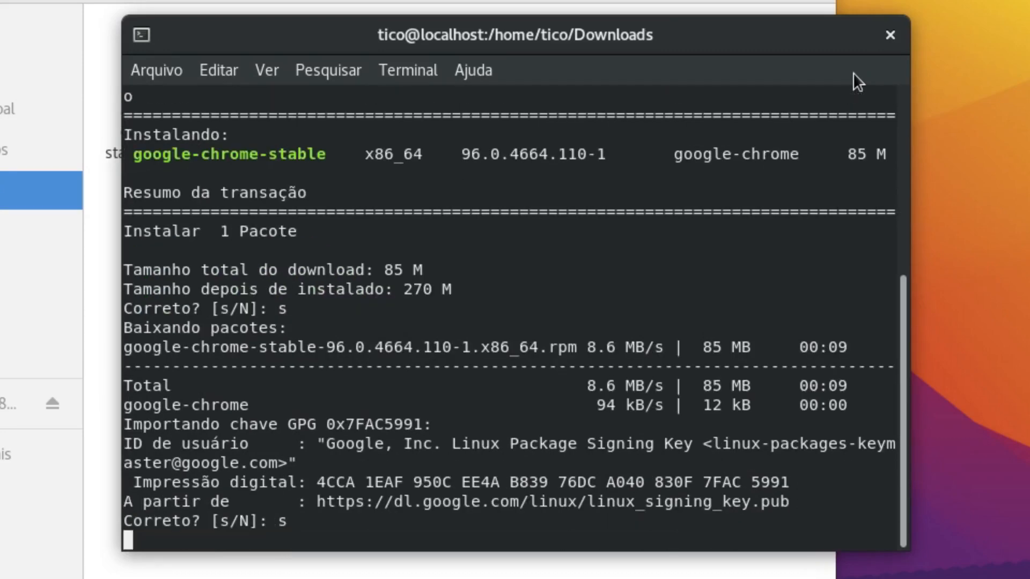
text(s)
key(Return)
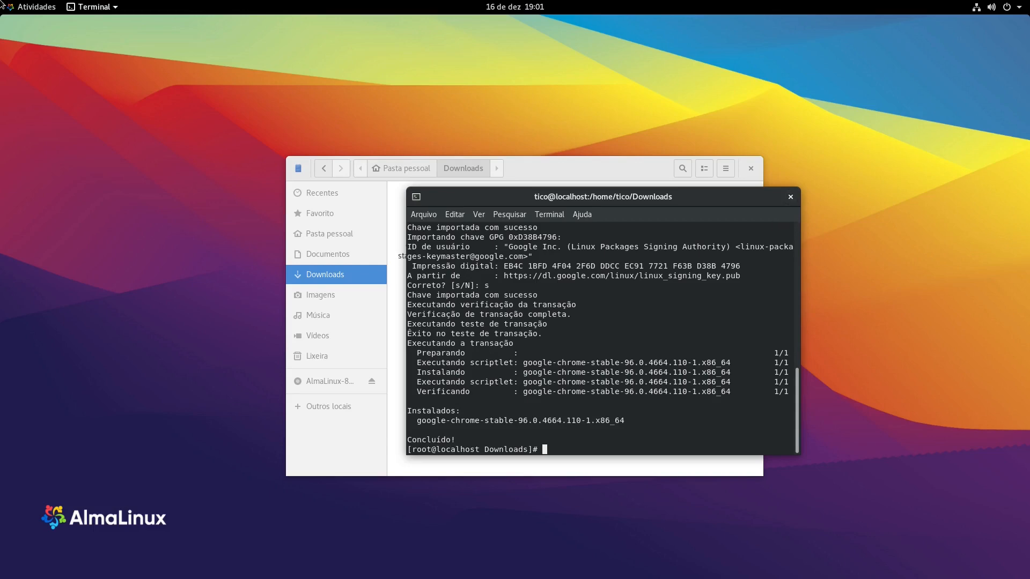
Launch the reinstalled Google Chrome from the list of all installed applications
mouse_move(0, 0)
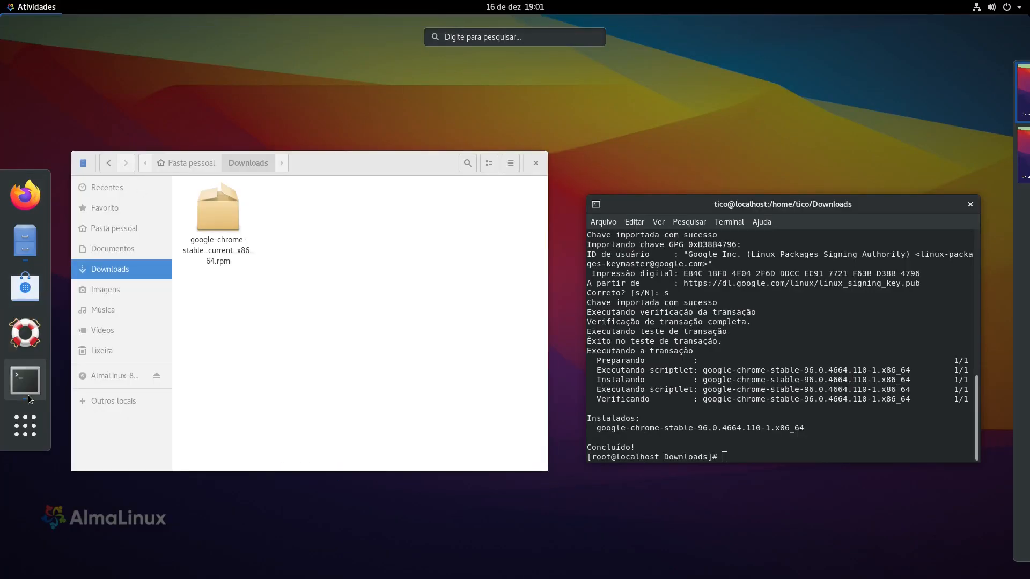
click(24, 426)
click(237, 235)
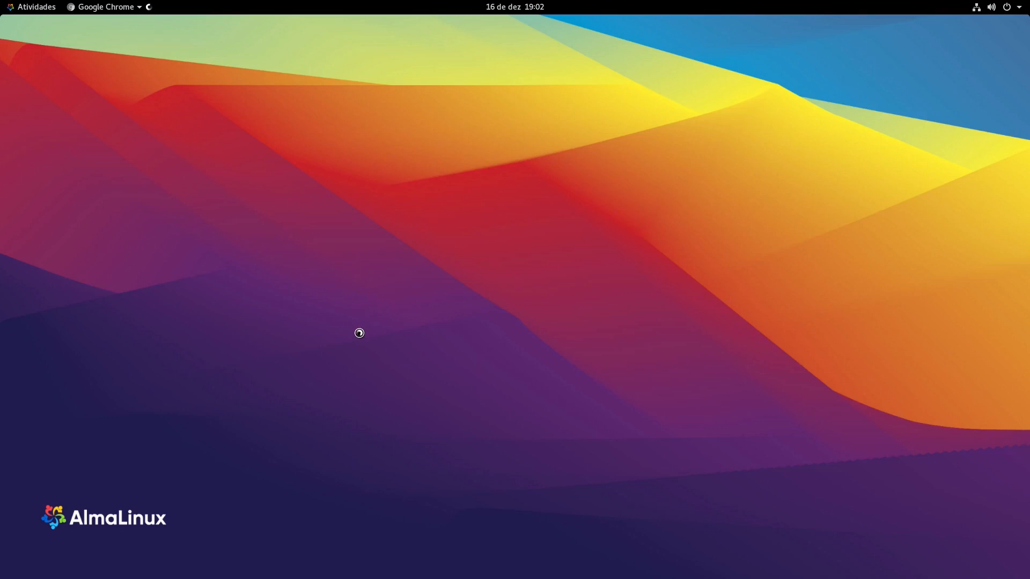
Change the desktop background to the white AlmaLinux wallpaper with diagonal coloured stripes
right_click(443, 155)
click(480, 172)
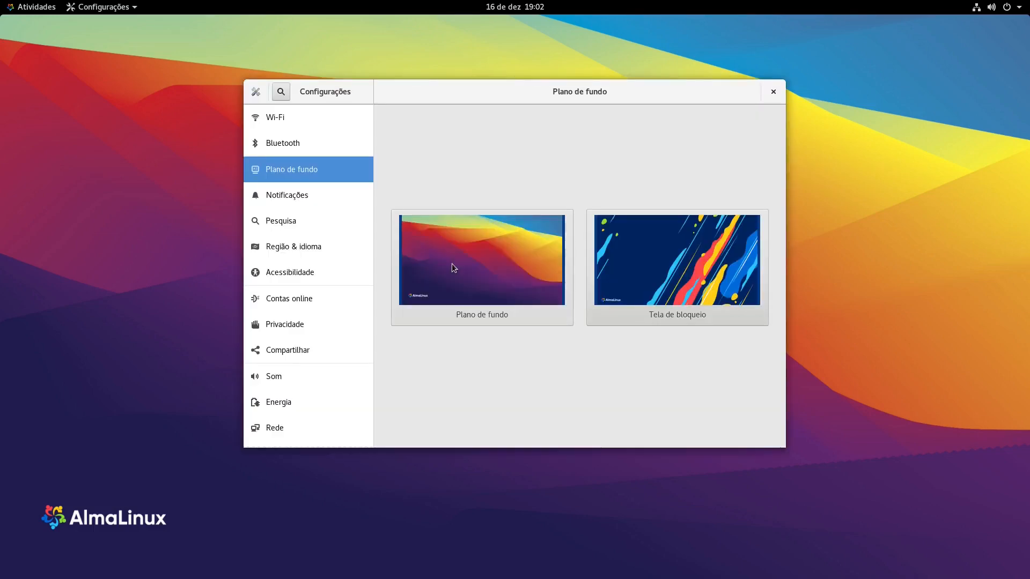
click(454, 268)
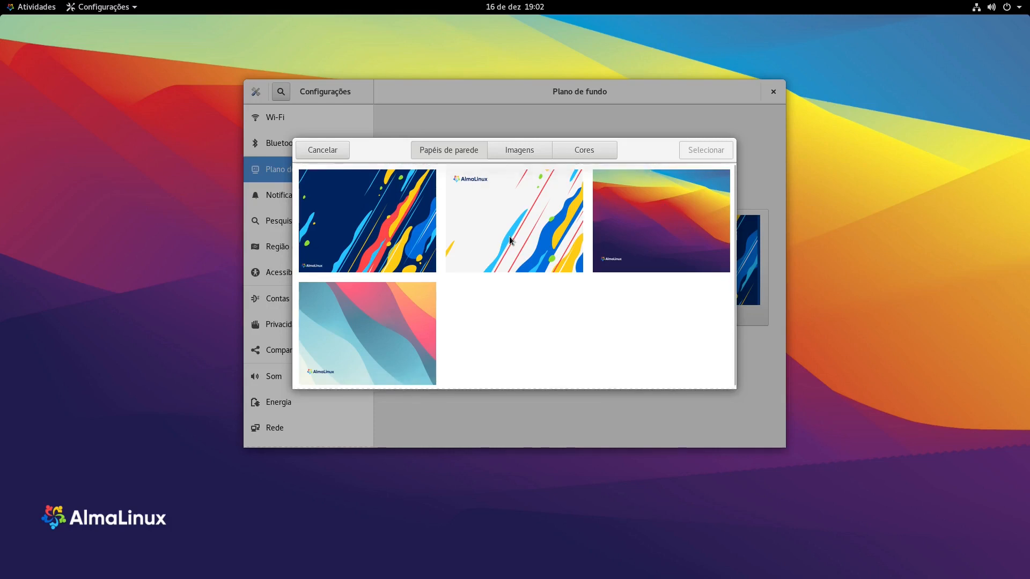
click(509, 241)
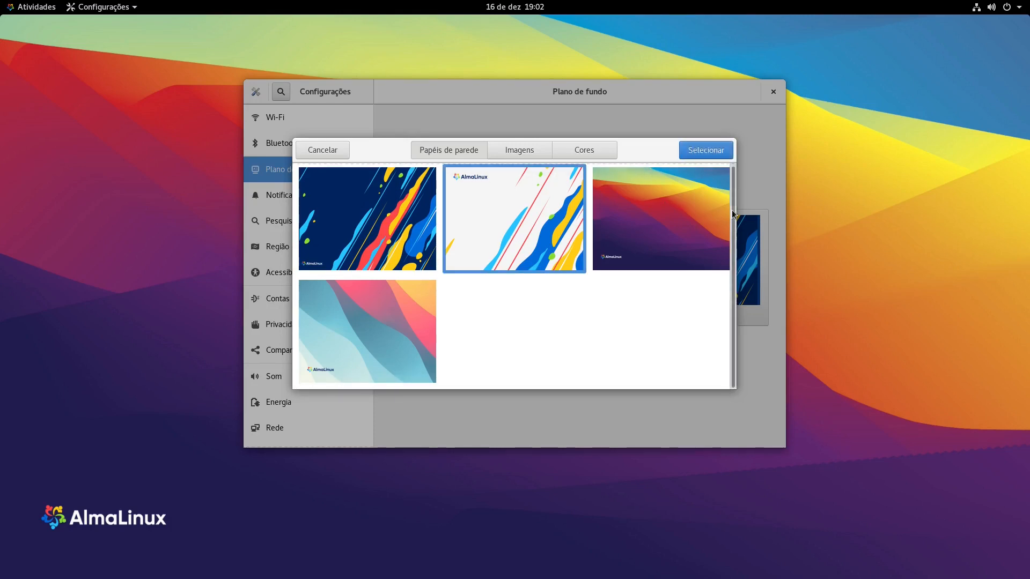
click(704, 147)
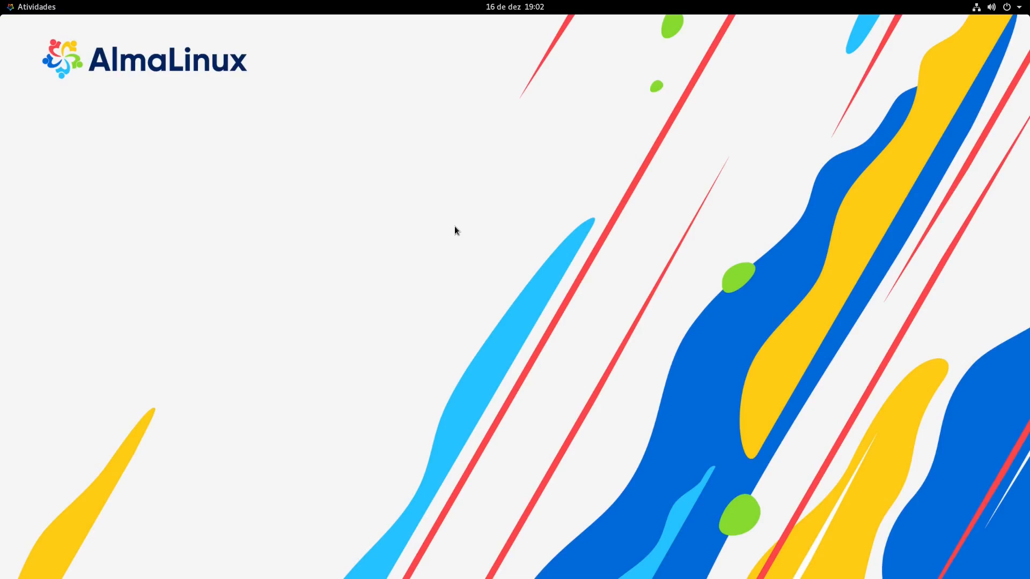